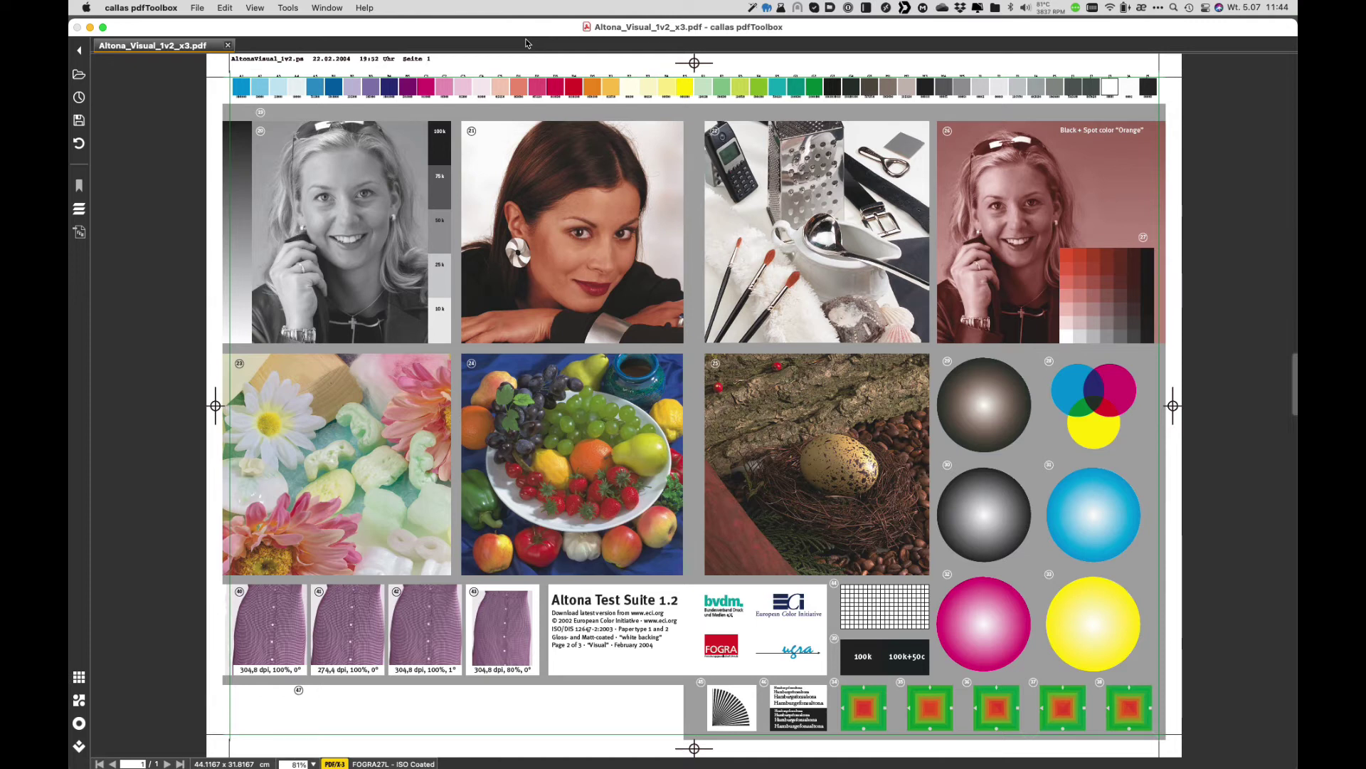
# - Open the Switchboard, go to its overview of action groups and look over the Colors actions
pyautogui.click(297, 7)
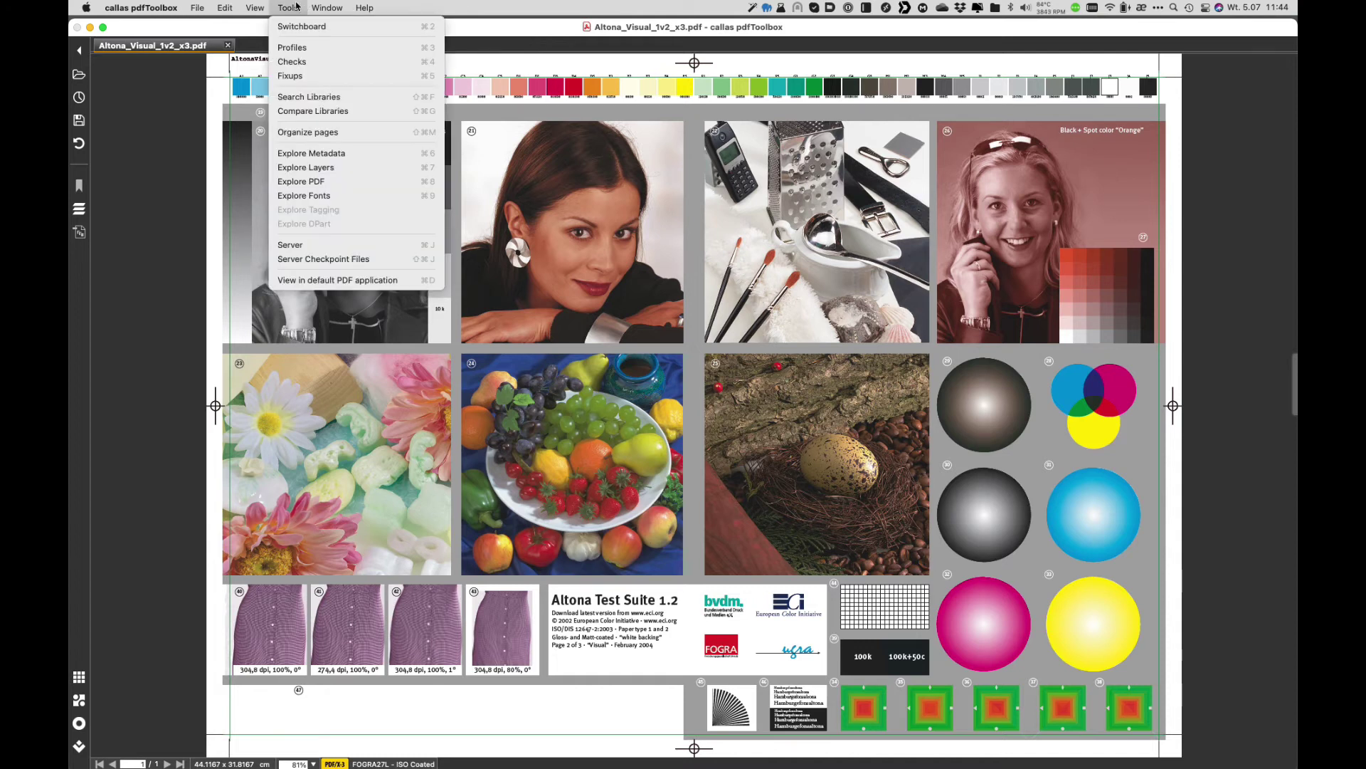
pyautogui.click(309, 26)
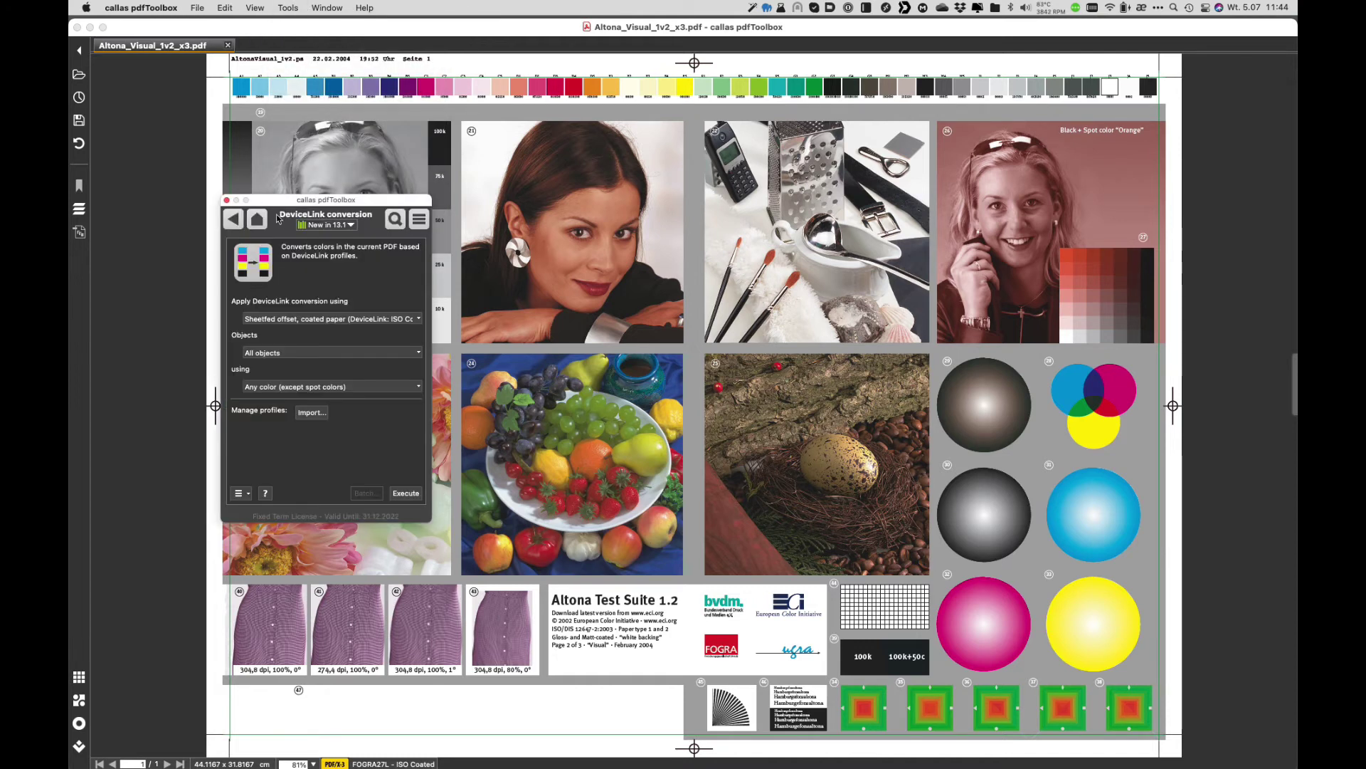
pyautogui.click(258, 218)
pyautogui.moveTo(333, 199); pyautogui.dragTo(486, 227)
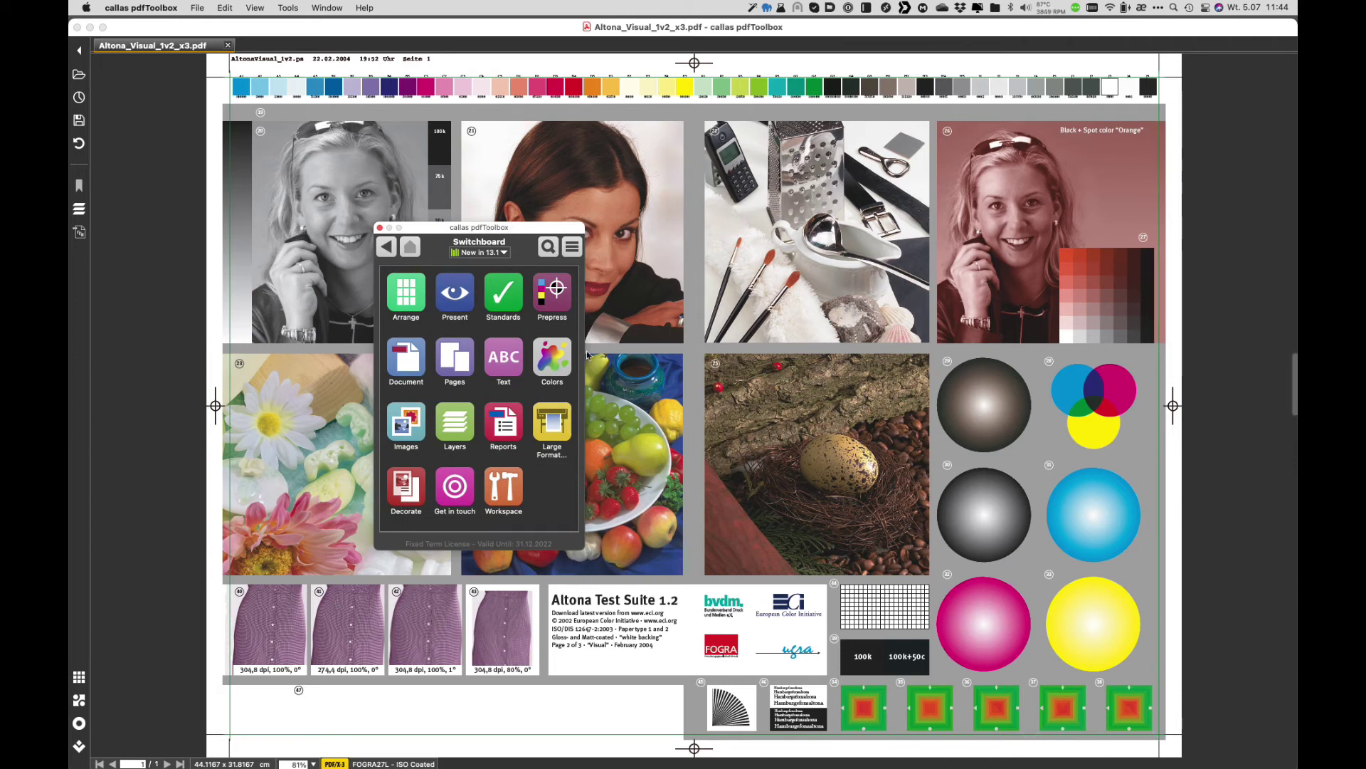
pyautogui.click(559, 372)
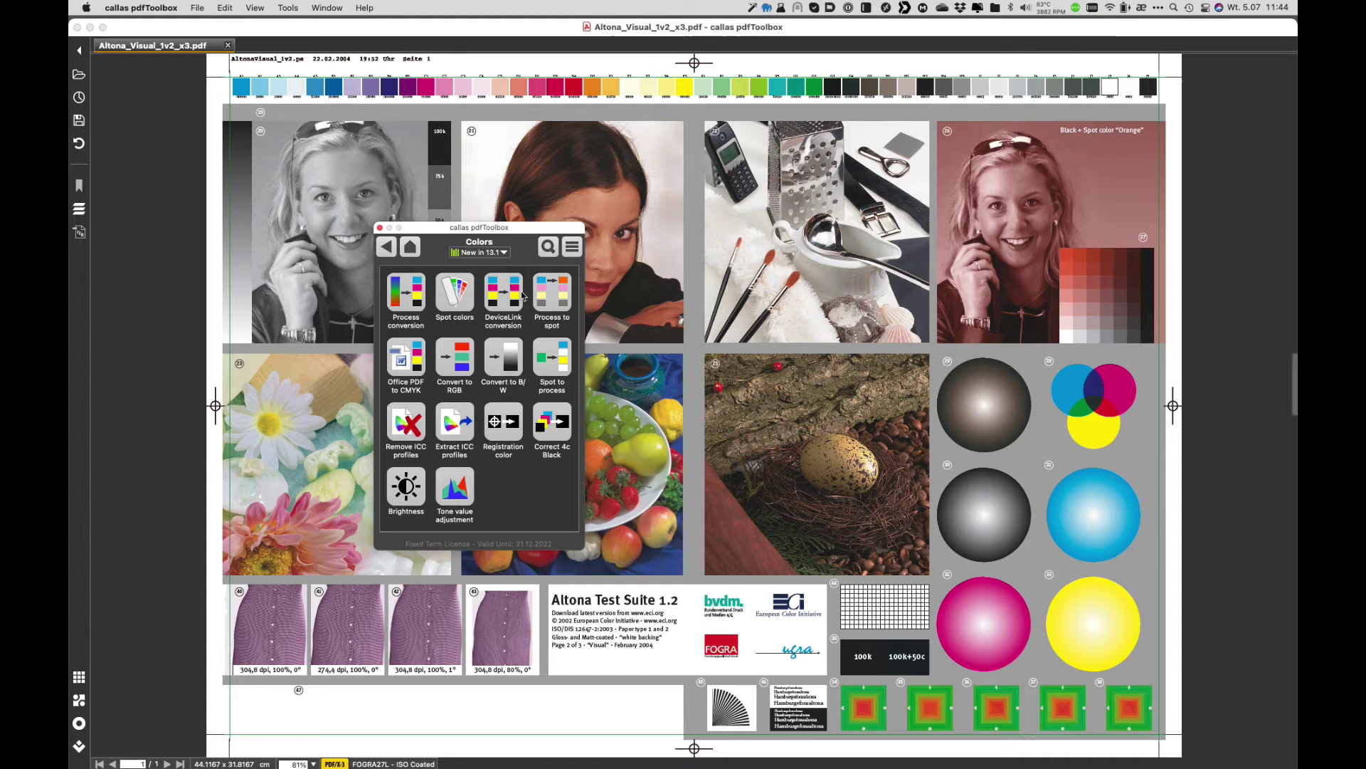
pyautogui.click(416, 253)
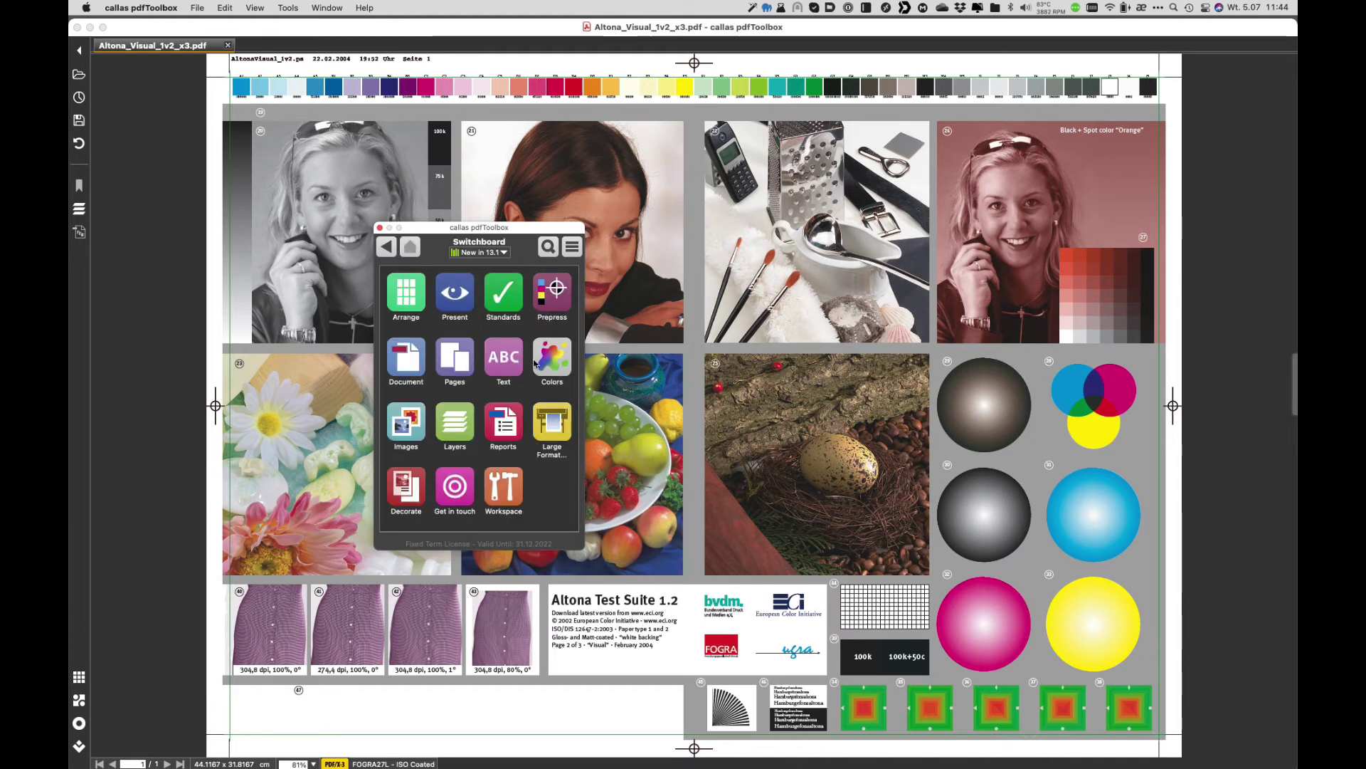
# - Open the Standards group and review the intended printing conditions offered for PDF/X-1a and PDF/X-3 conversion
pyautogui.click(503, 302)
pyautogui.moveTo(498, 232); pyautogui.dragTo(560, 204)
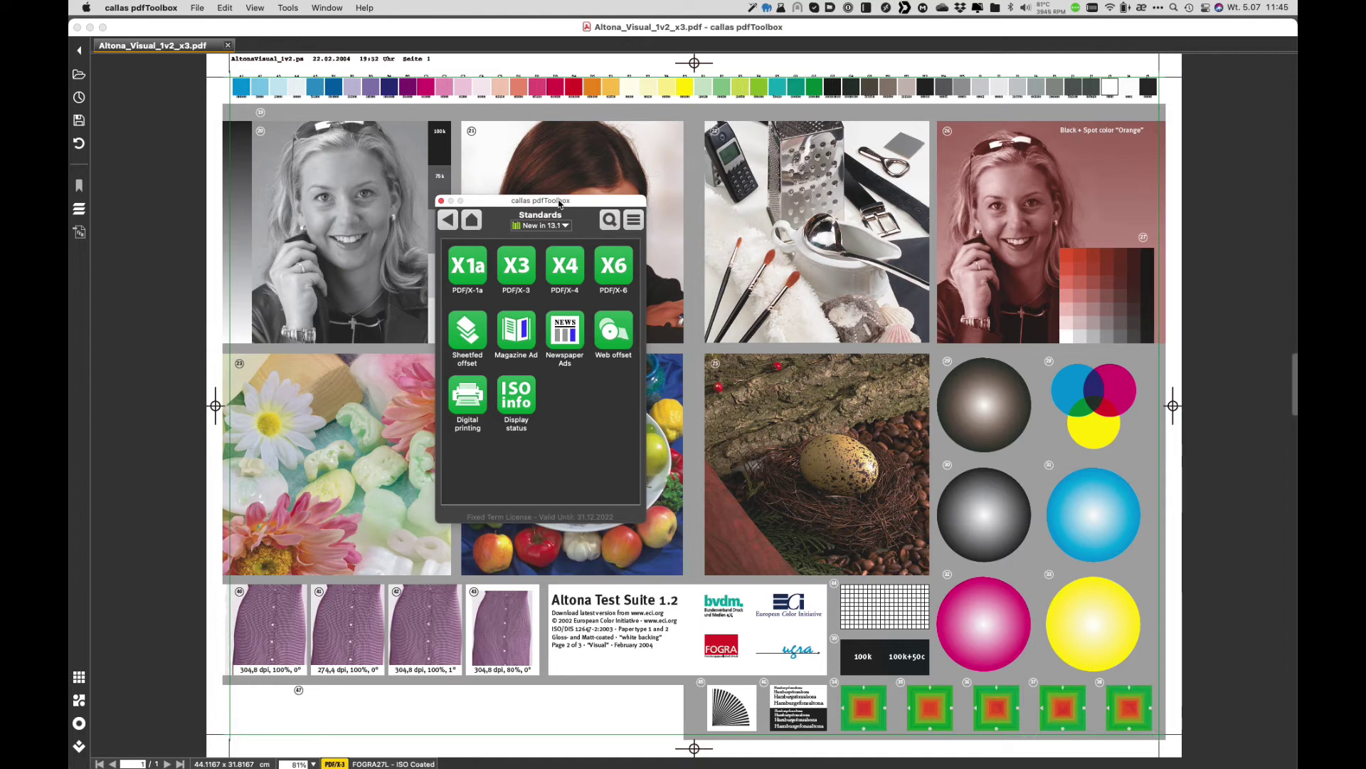
pyautogui.click(481, 291)
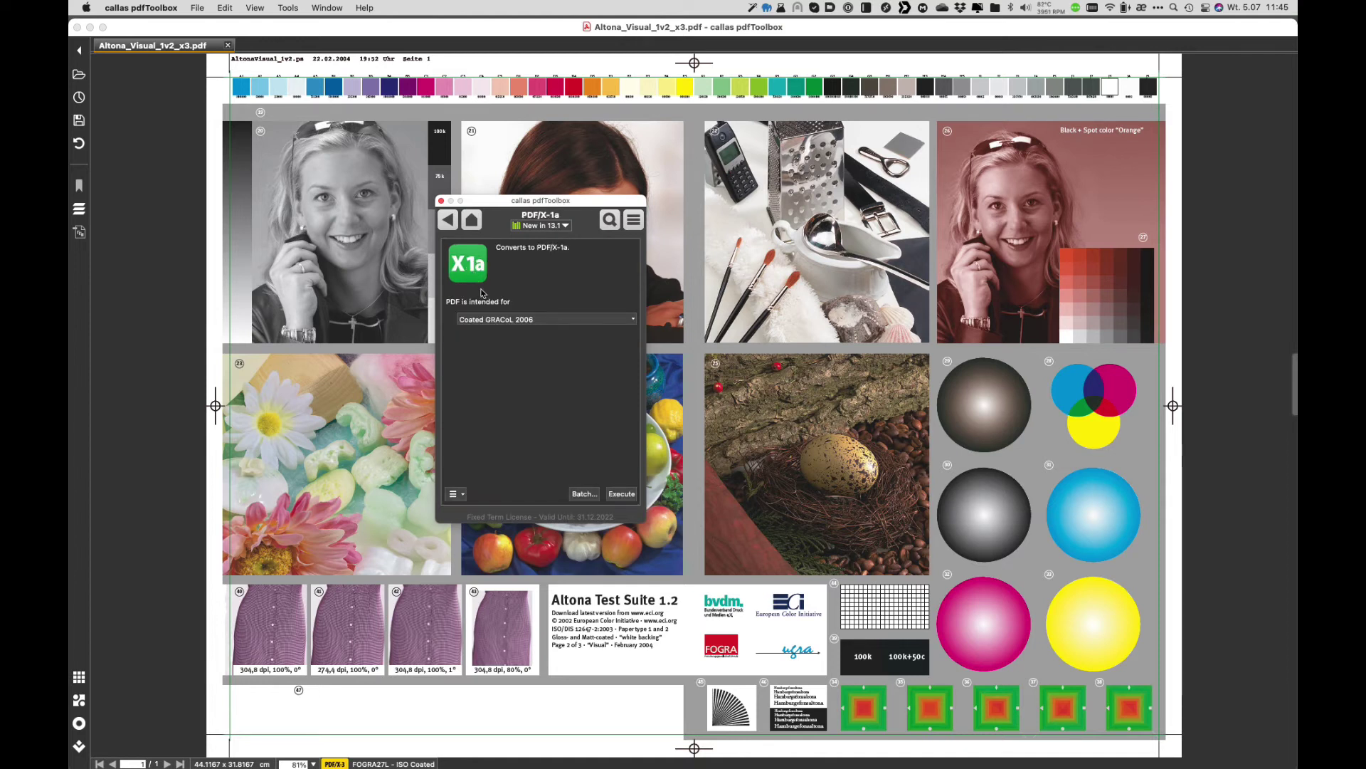
pyautogui.click(562, 320)
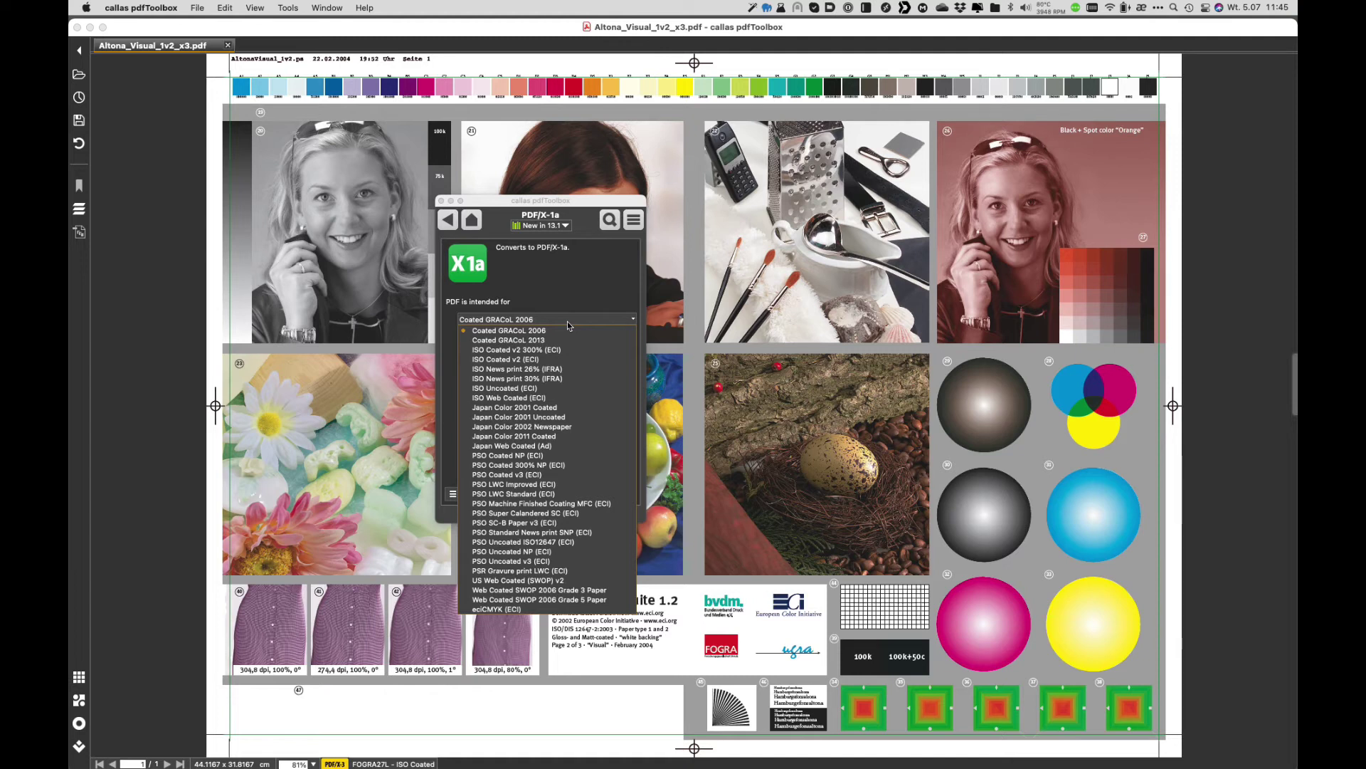
pyautogui.click(453, 232)
pyautogui.click(454, 232)
pyautogui.click(521, 264)
pyautogui.click(510, 317)
pyautogui.click(447, 219)
pyautogui.click(448, 220)
# - Review the intended printing conditions offered for PDF/X-4 and PDF/X-6 conversion
pyautogui.click(564, 266)
pyautogui.click(549, 320)
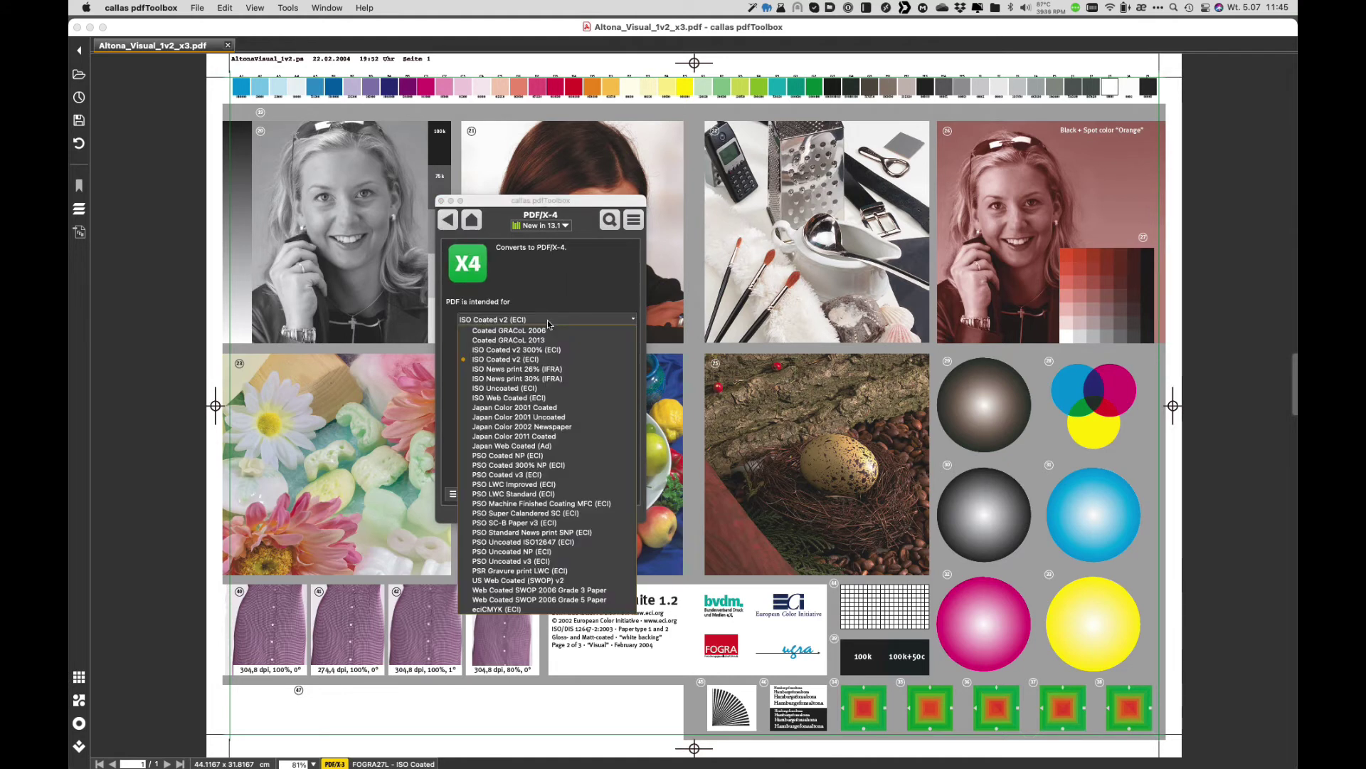
pyautogui.click(449, 222)
pyautogui.click(450, 222)
pyautogui.click(616, 268)
pyautogui.click(582, 321)
pyautogui.click(447, 220)
pyautogui.click(448, 220)
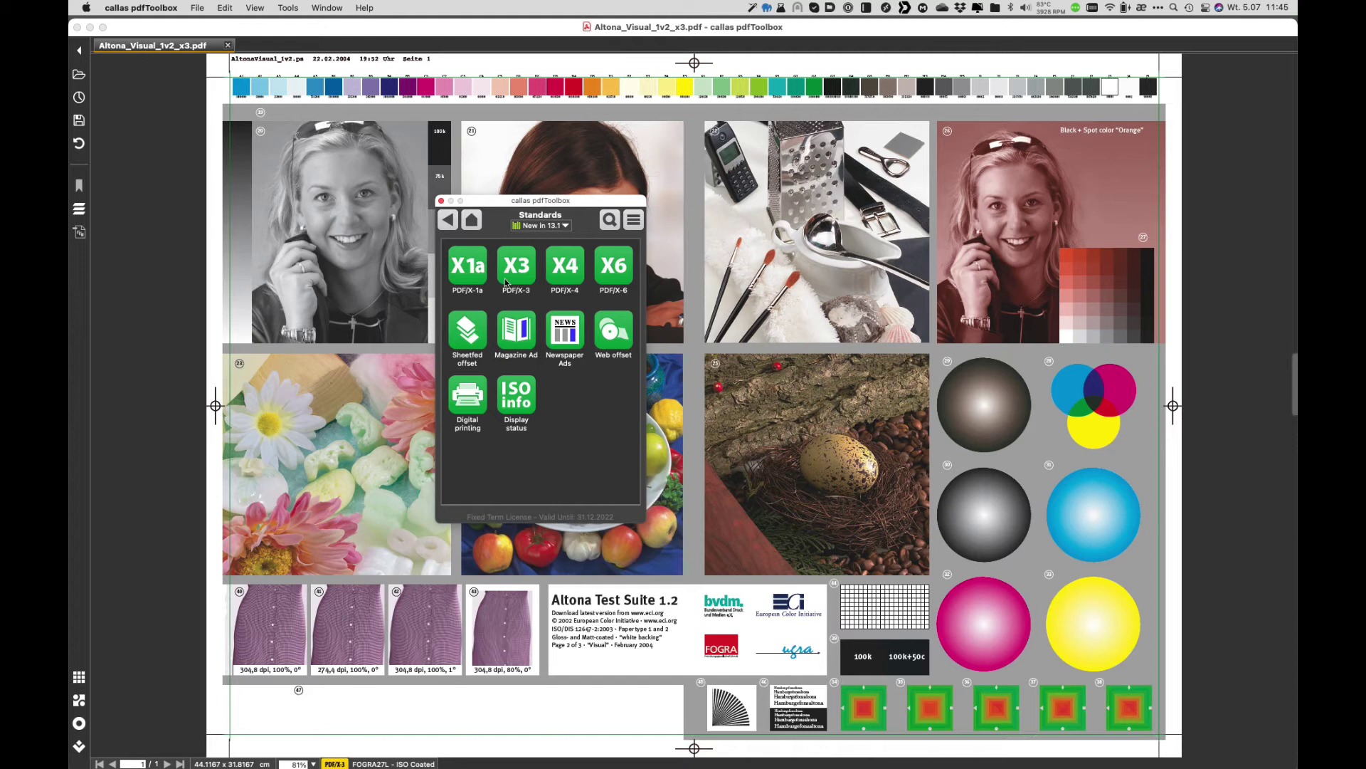
# - Convert the PDF to PDF/X-1a intended for ISO Coated v2 (ECI) and save it as Altona_Visual_1v2_x3_ISO_COATED v2
pyautogui.click(473, 280)
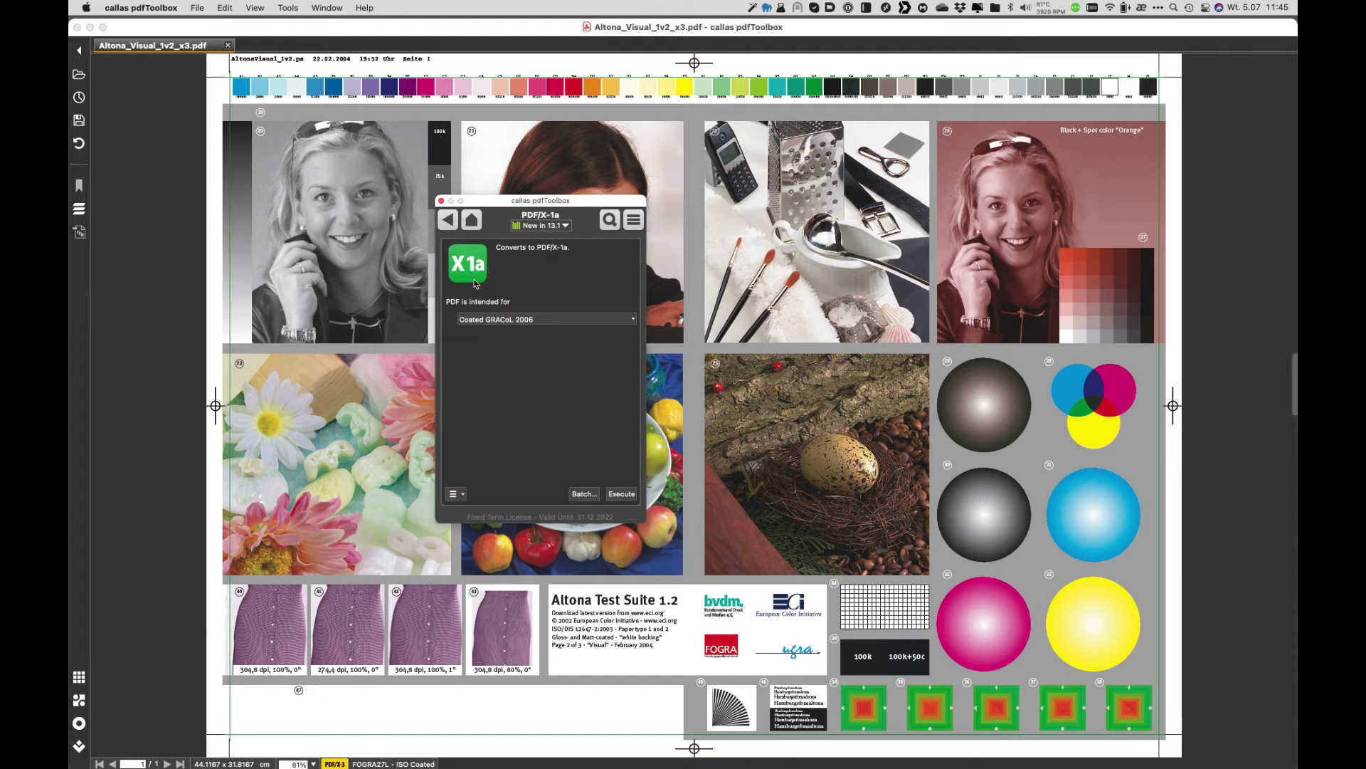
pyautogui.click(524, 323)
pyautogui.click(590, 359)
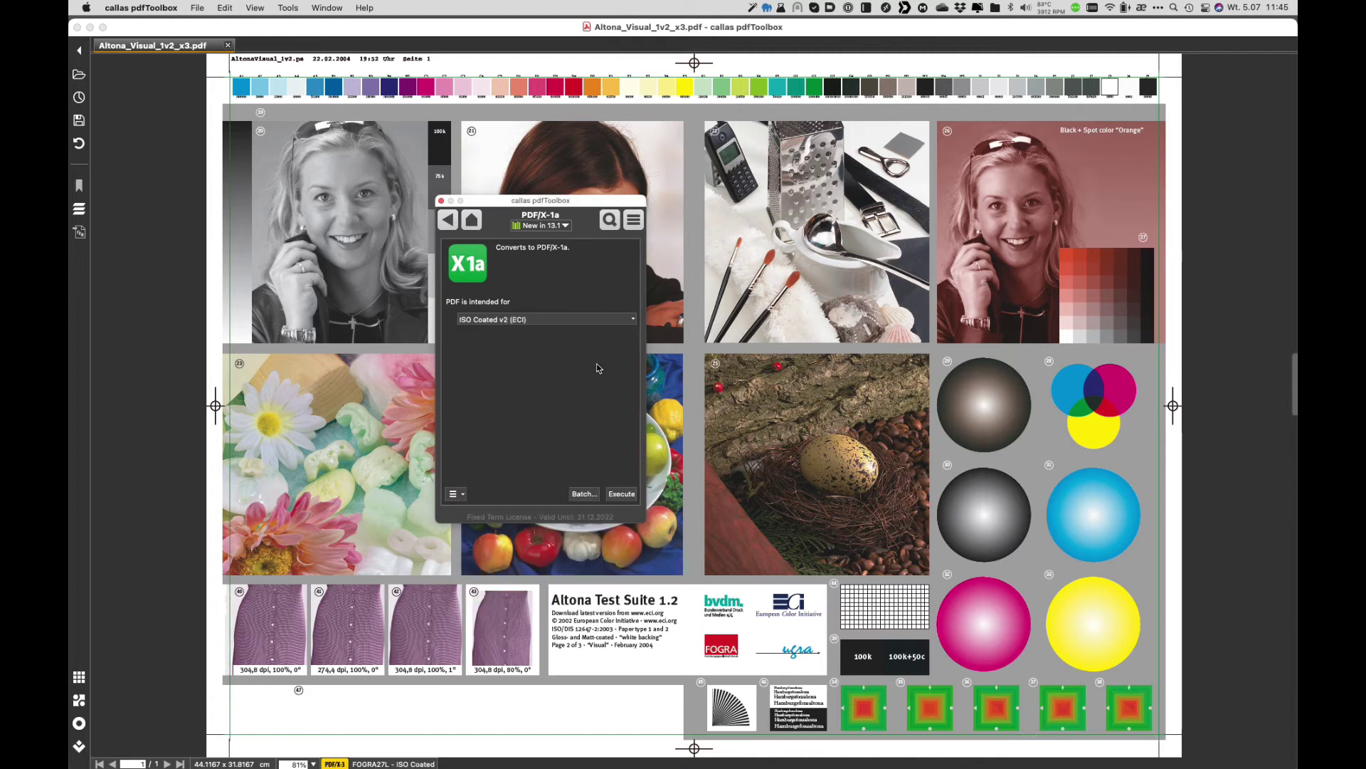
pyautogui.click(622, 493)
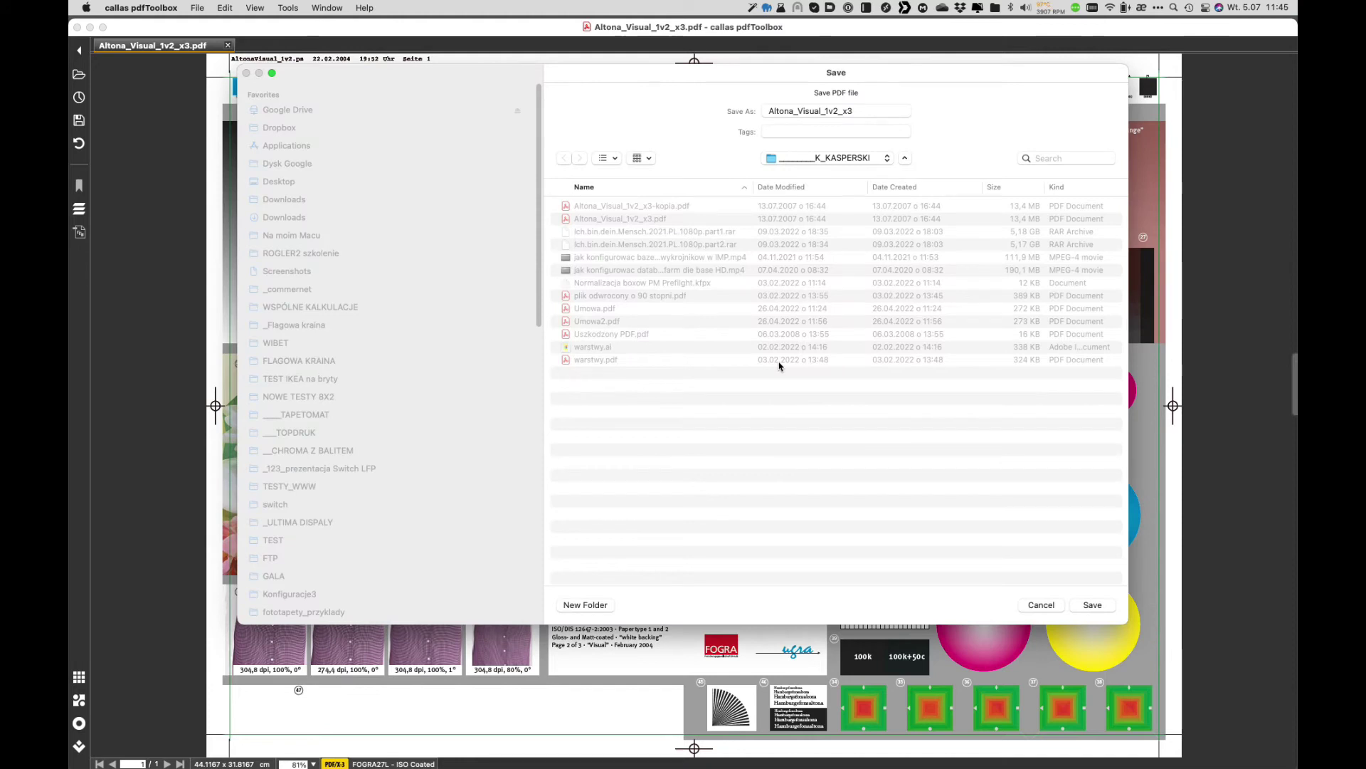
pyautogui.click(865, 111)
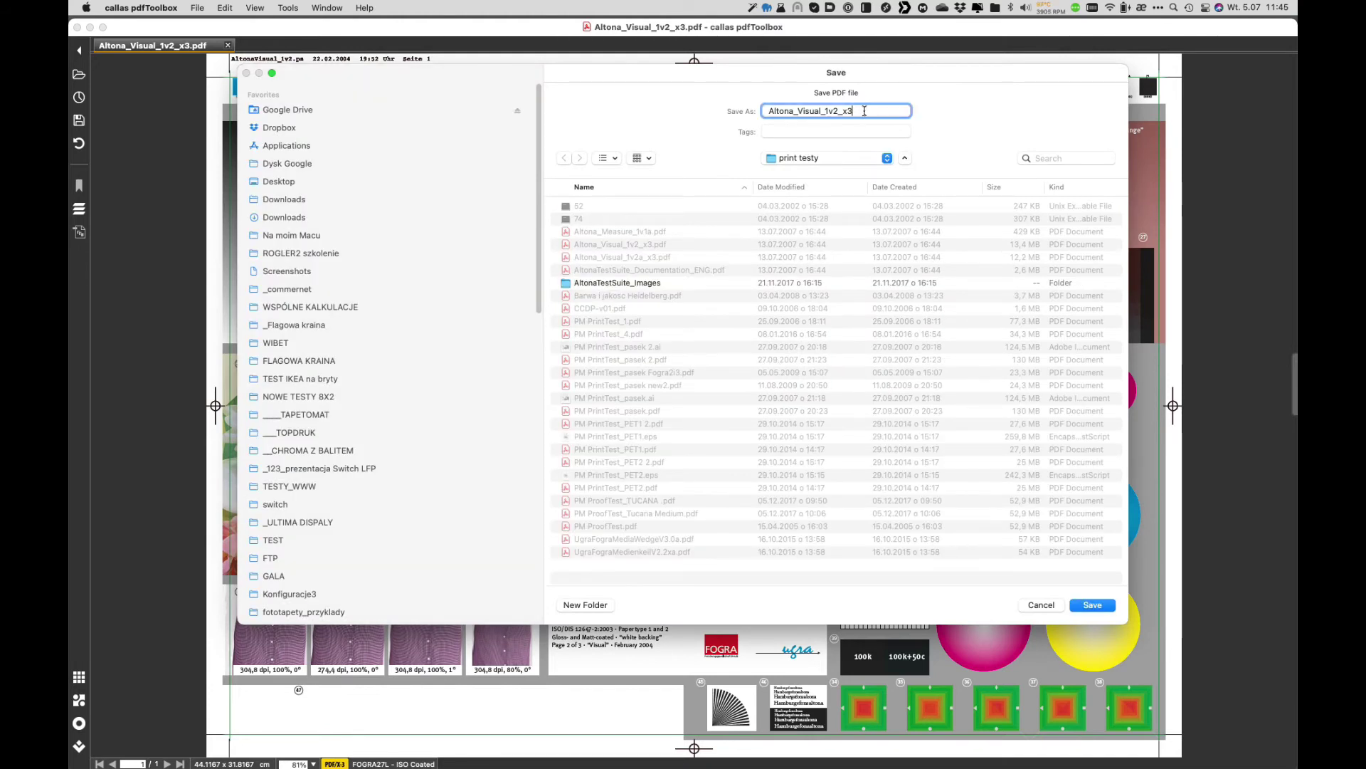
pyautogui.write('_ISO_COATED v2')
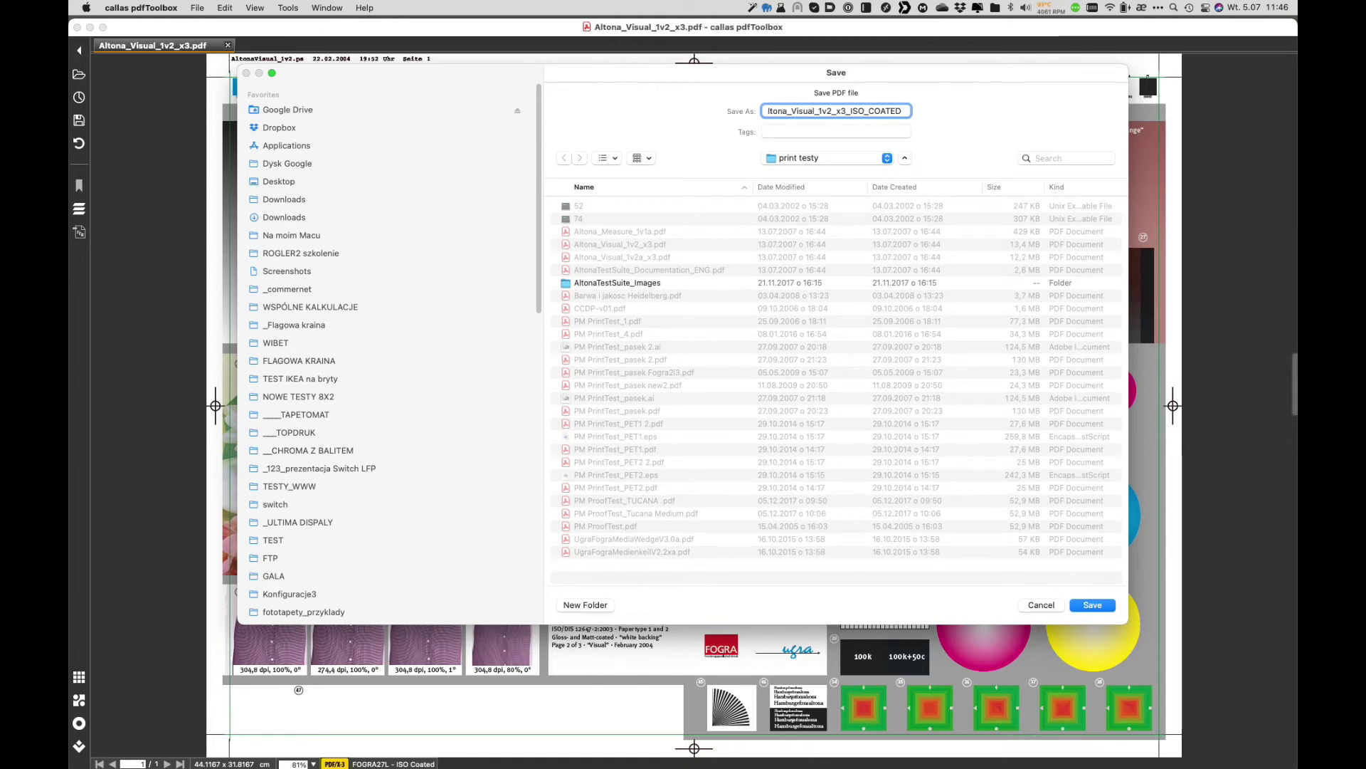
pyautogui.press('Return')
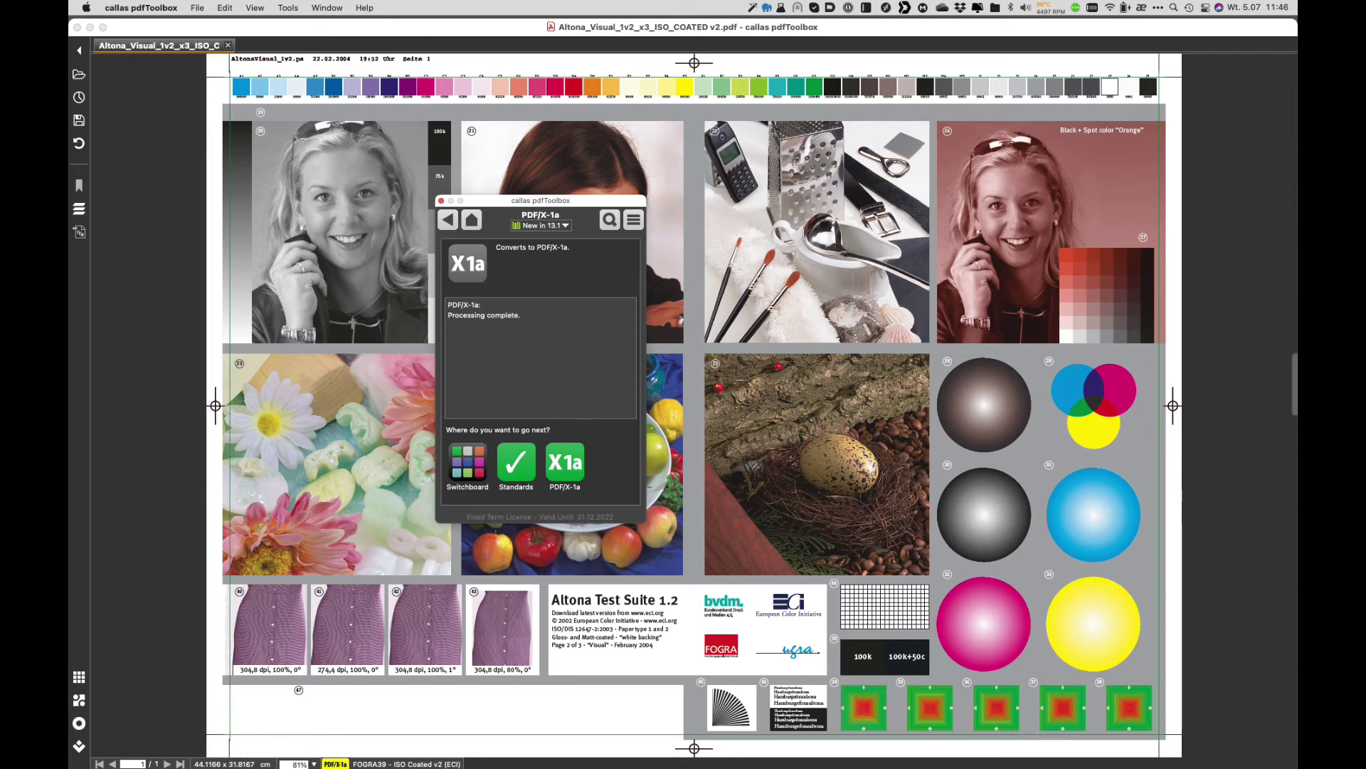
# - Open the Process conversion action in the Colors group and examine its source and color space options
pyautogui.click(471, 220)
pyautogui.moveTo(509, 206); pyautogui.dragTo(422, 162)
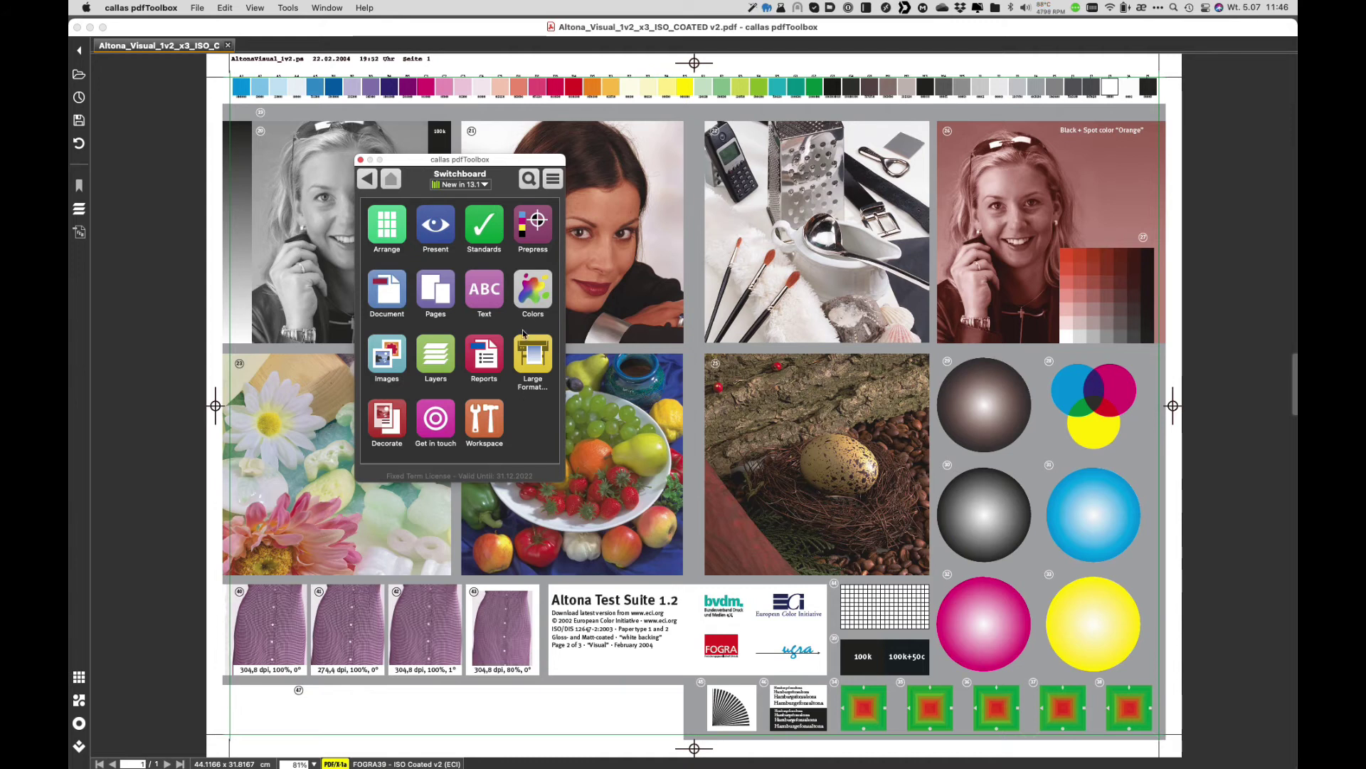
pyautogui.click(533, 292)
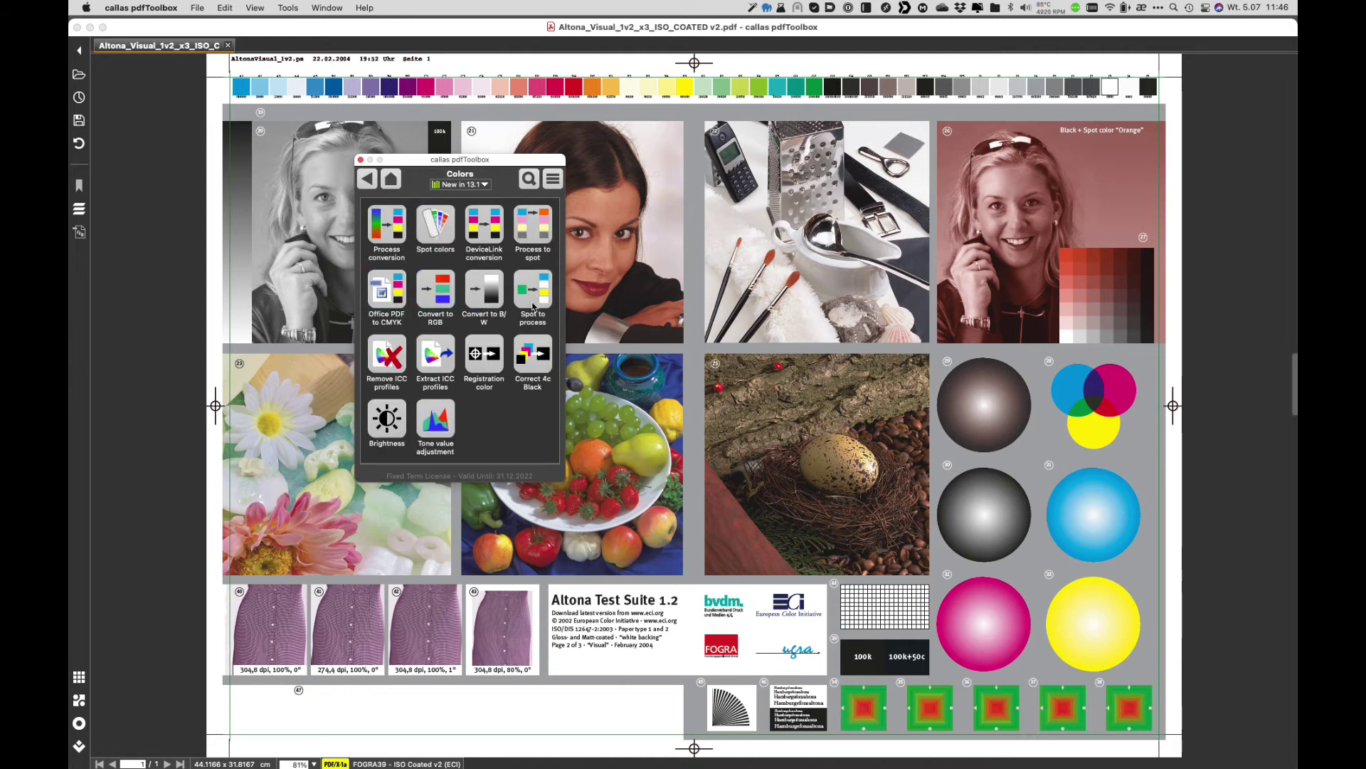
pyautogui.click(388, 232)
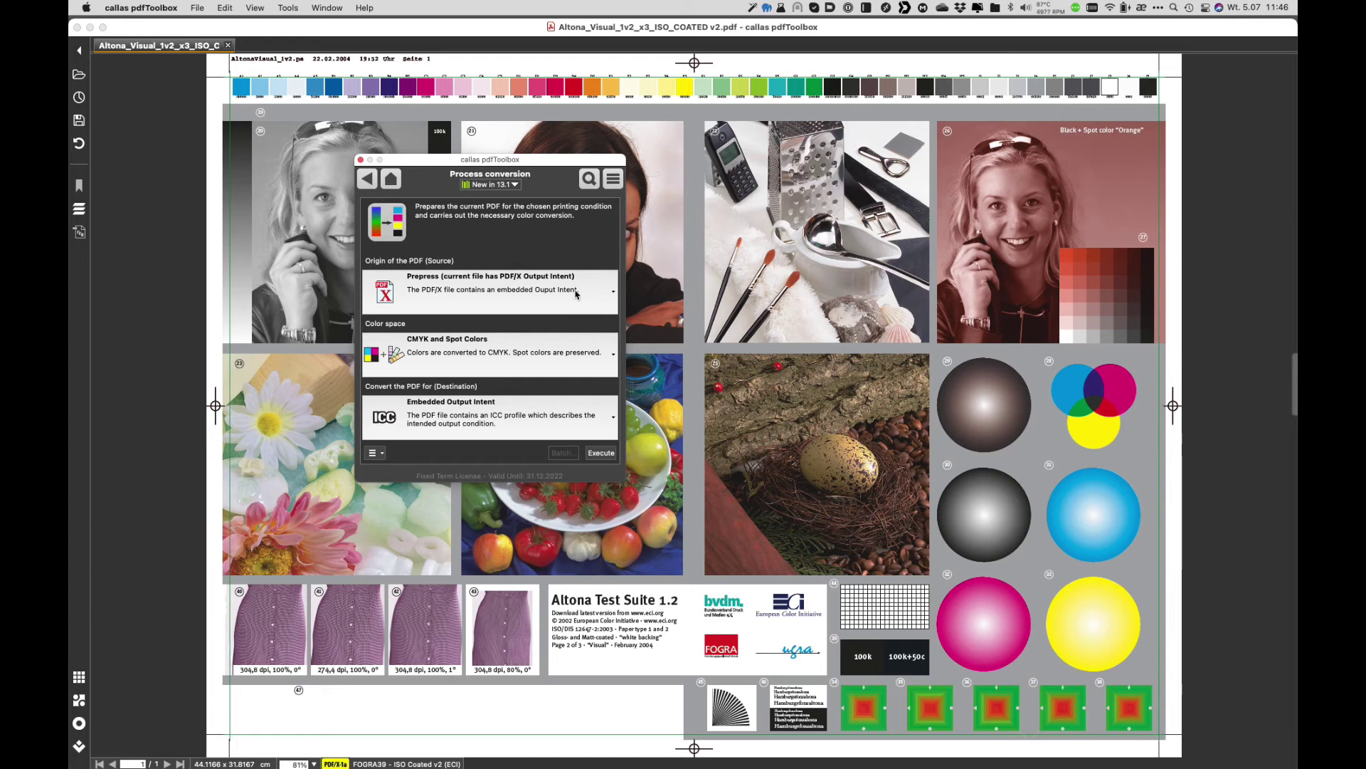
pyautogui.click(576, 292)
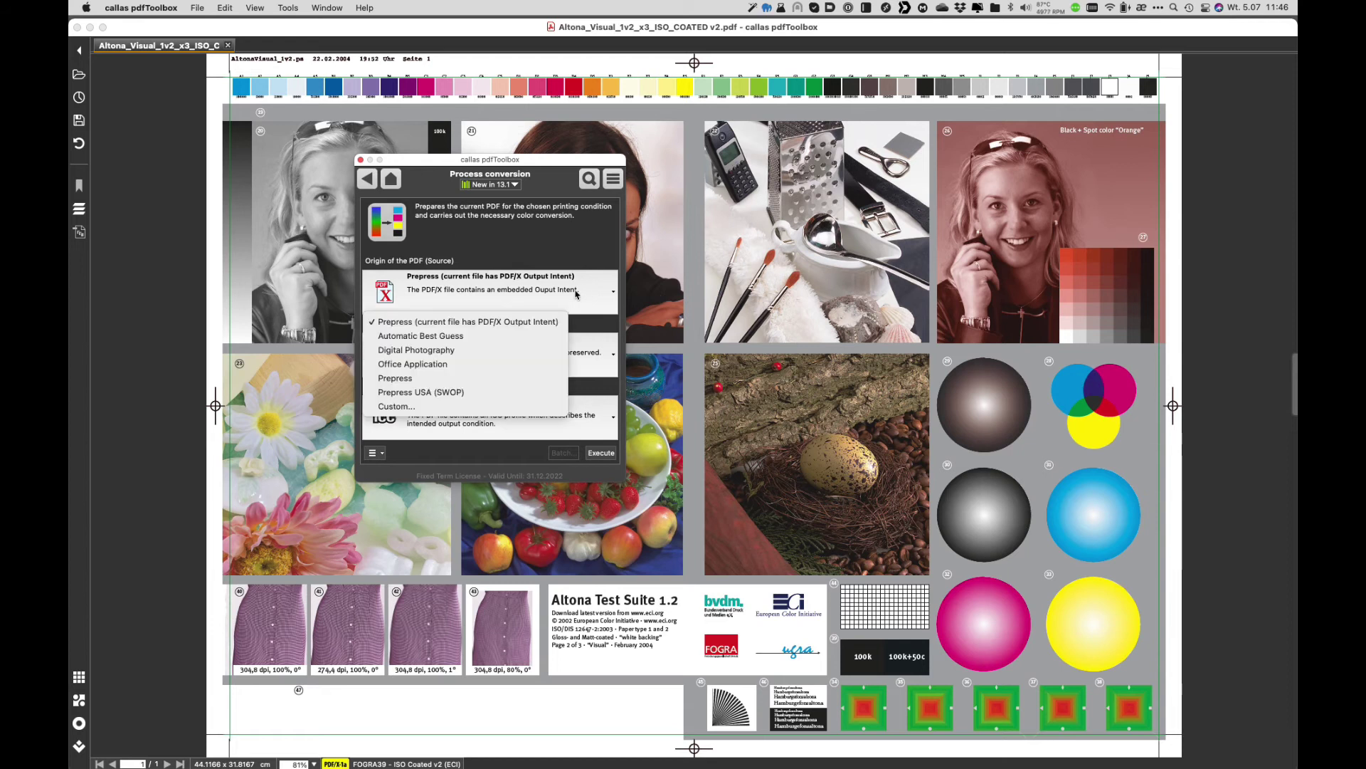
pyautogui.click(408, 326)
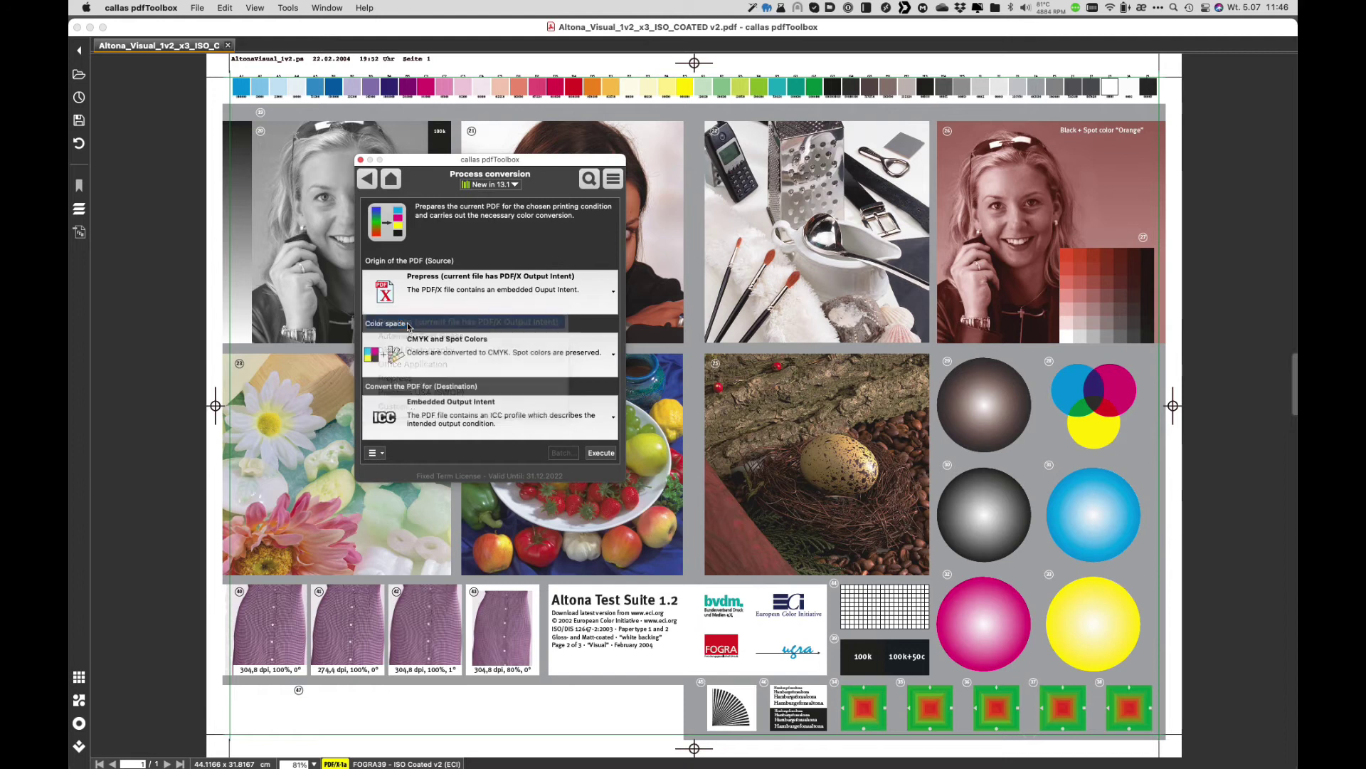
pyautogui.click(536, 365)
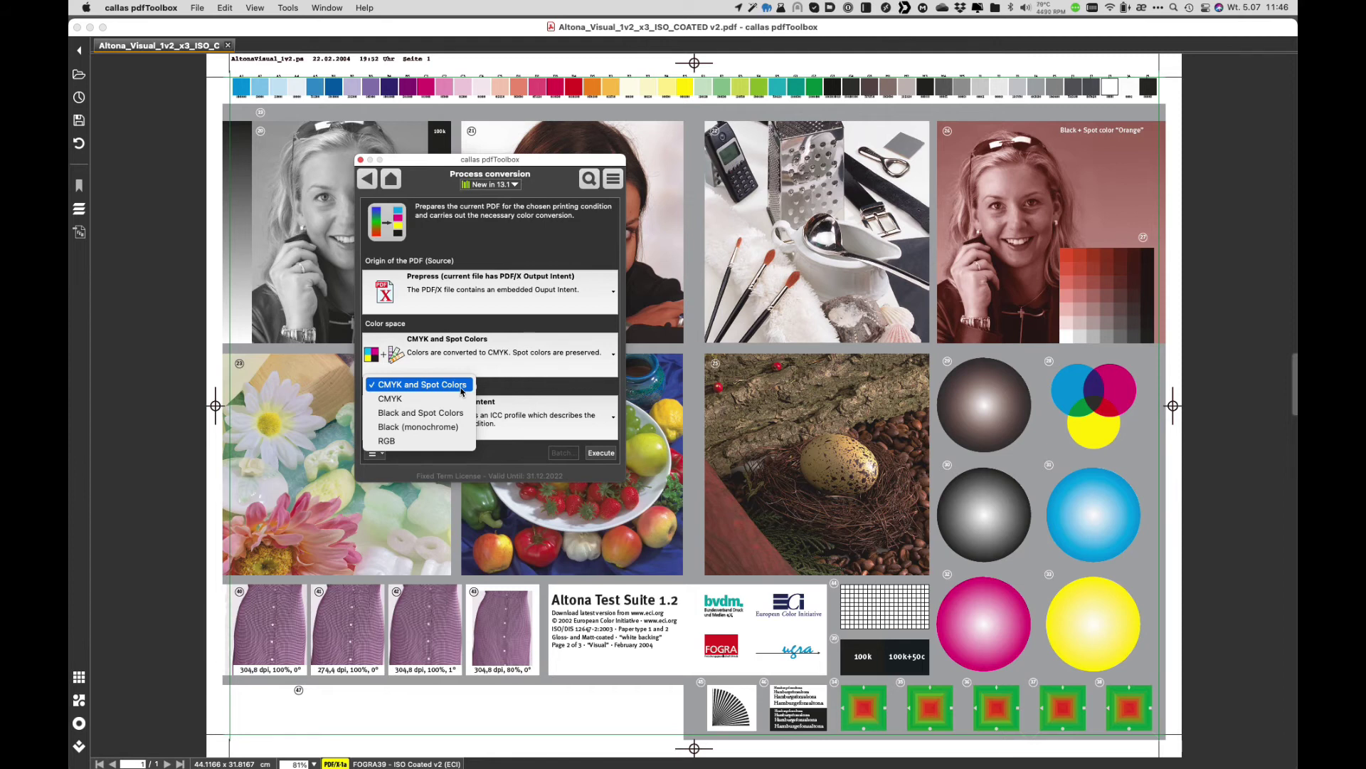
pyautogui.click(589, 388)
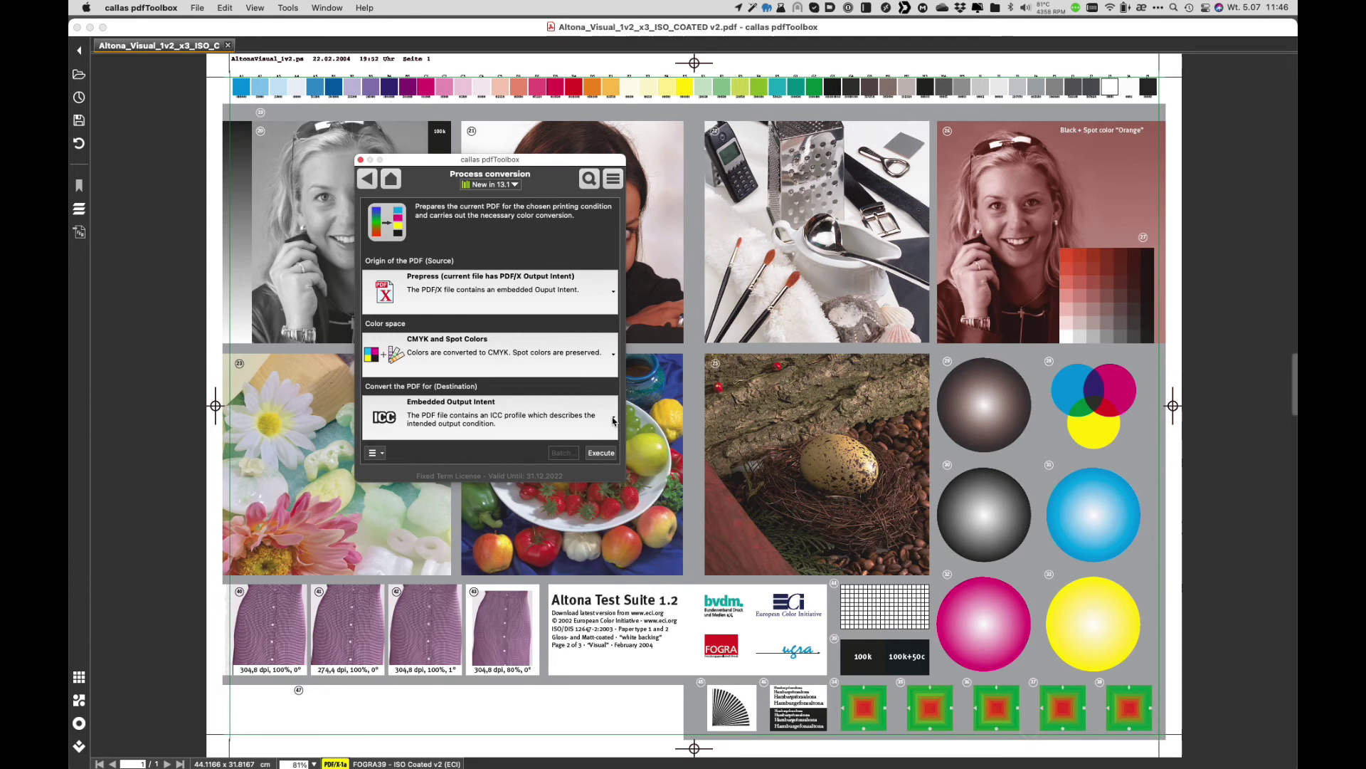
# - Try a custom conversion destination by adding a new output intent
pyautogui.click(614, 420)
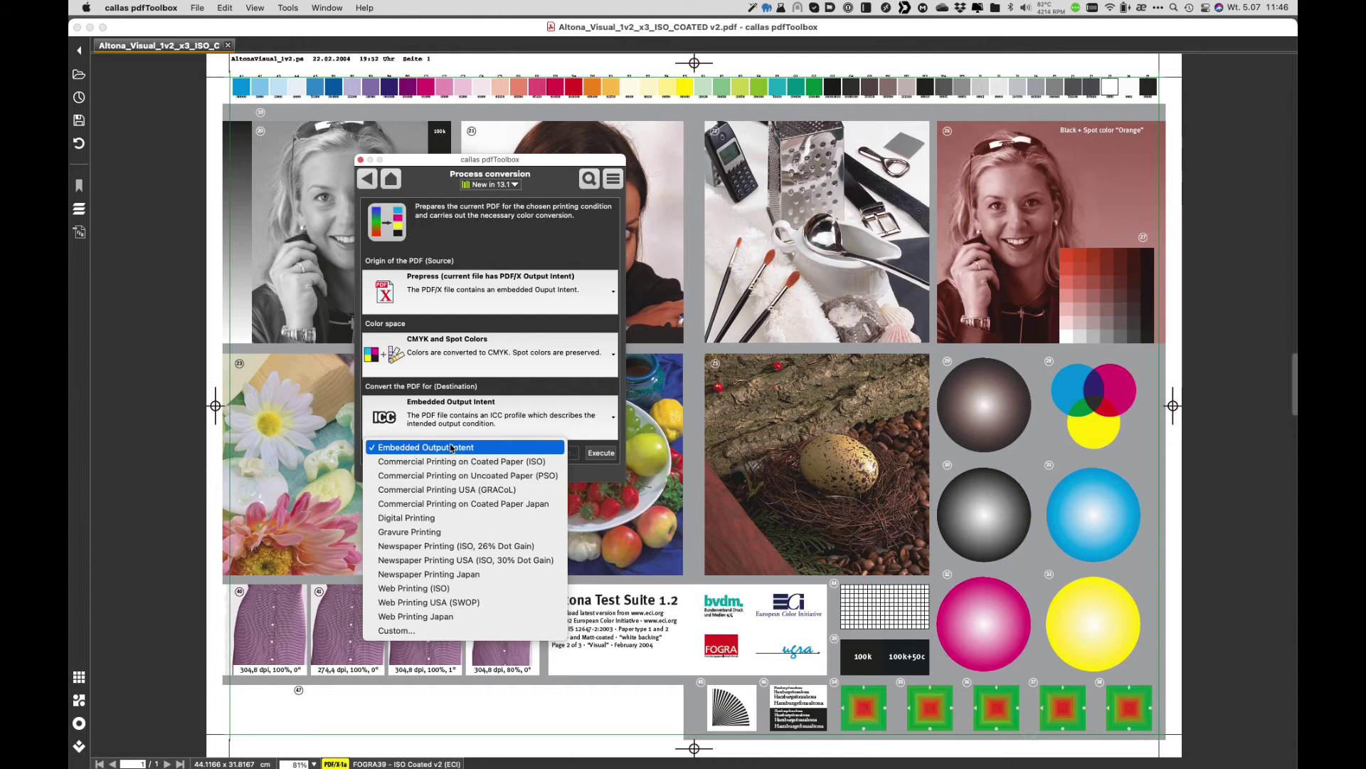
pyautogui.click(548, 630)
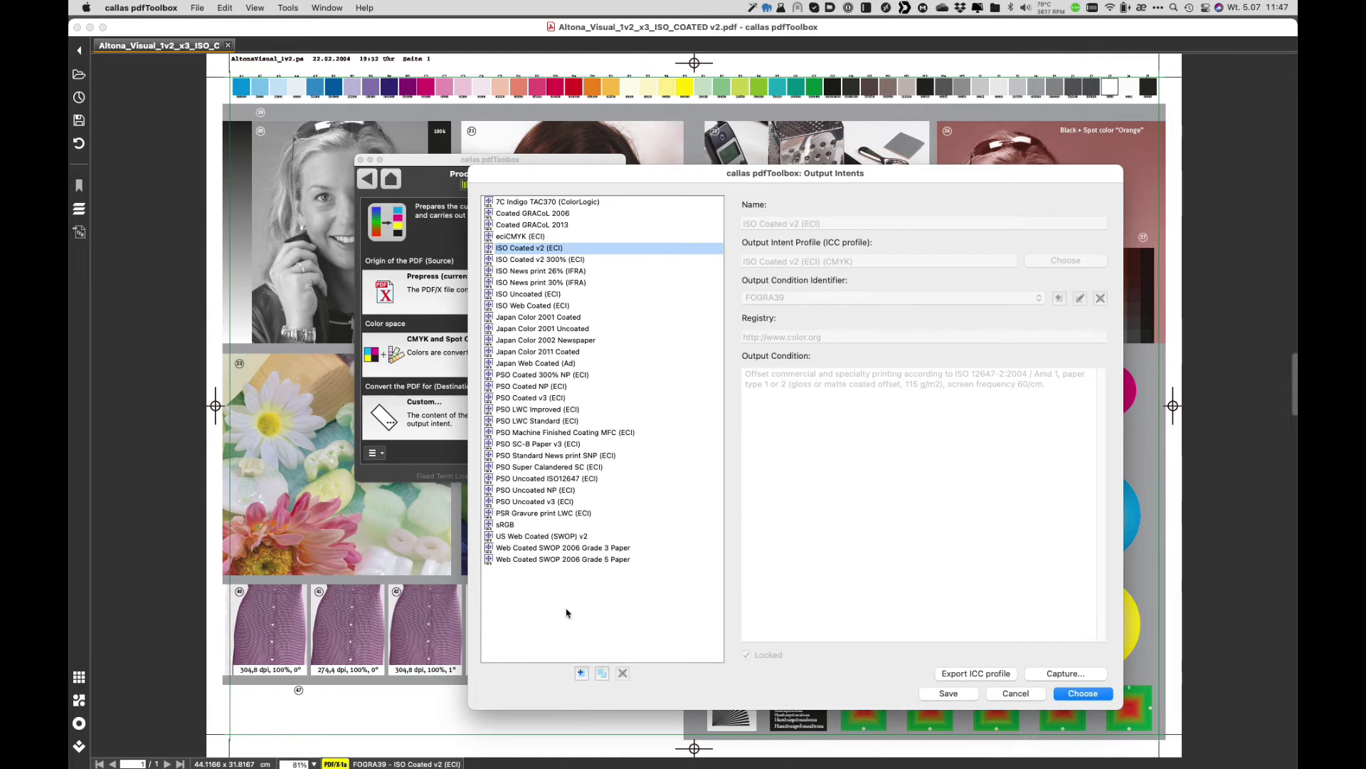
pyautogui.click(582, 673)
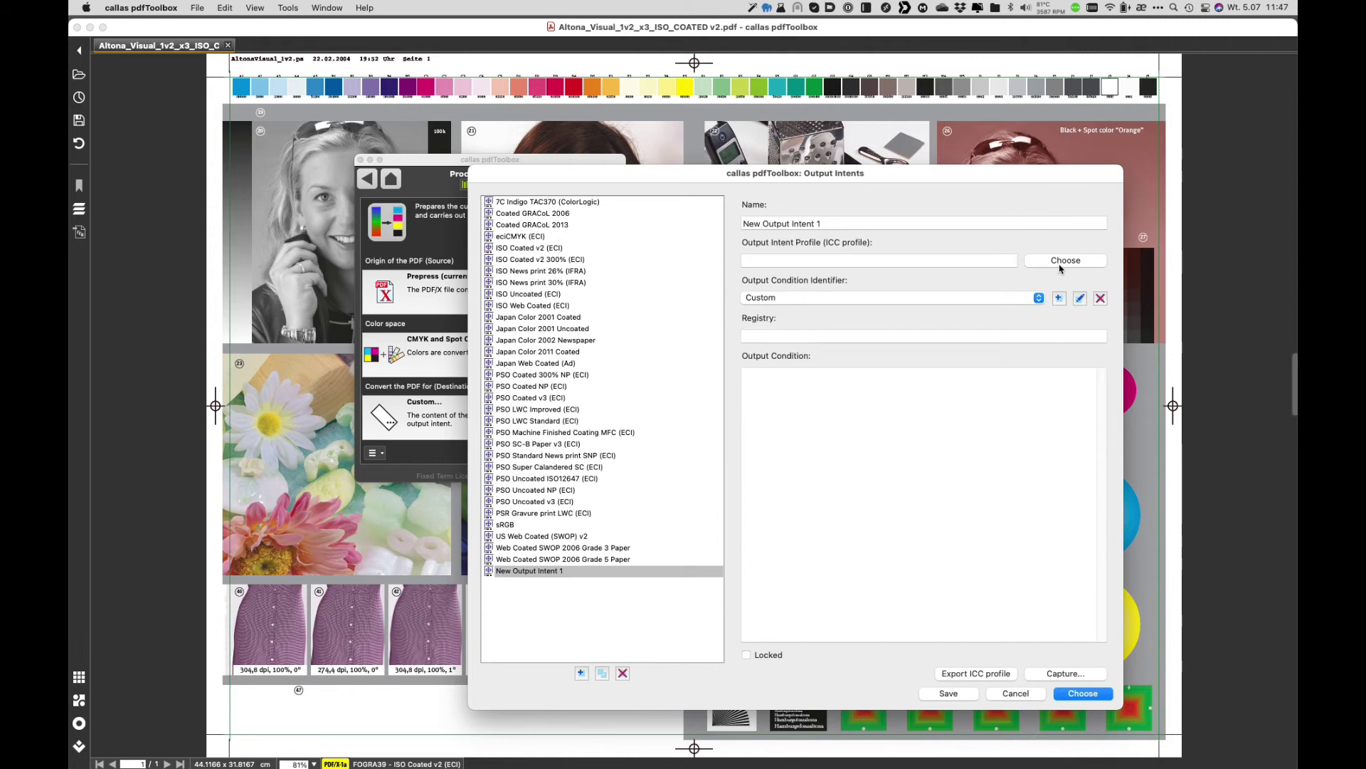
pyautogui.click(1014, 697)
pyautogui.click(882, 471)
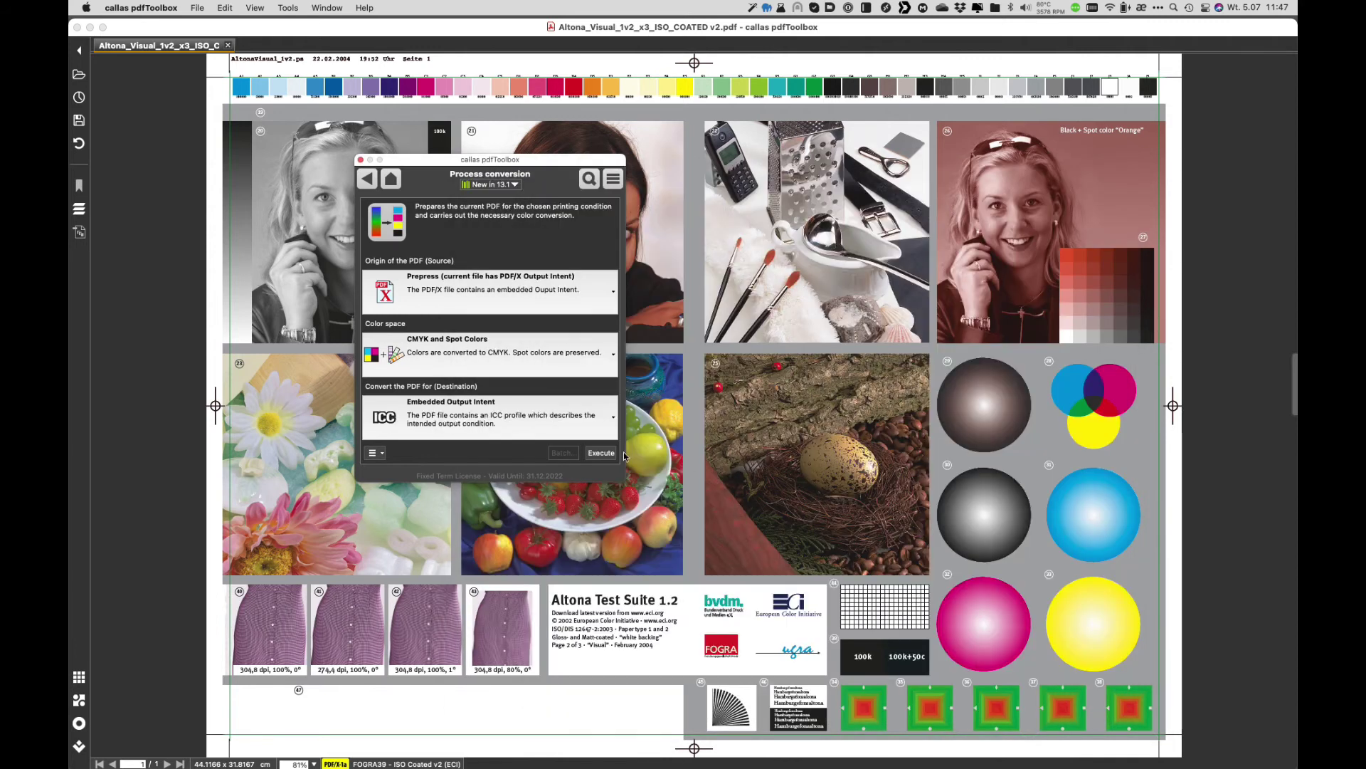
# - Return to the Switchboard overview and examine the PDF/X-1a result and its pdfToolbox information
pyautogui.click(397, 184)
pyautogui.moveTo(450, 152); pyautogui.dragTo(519, 168)
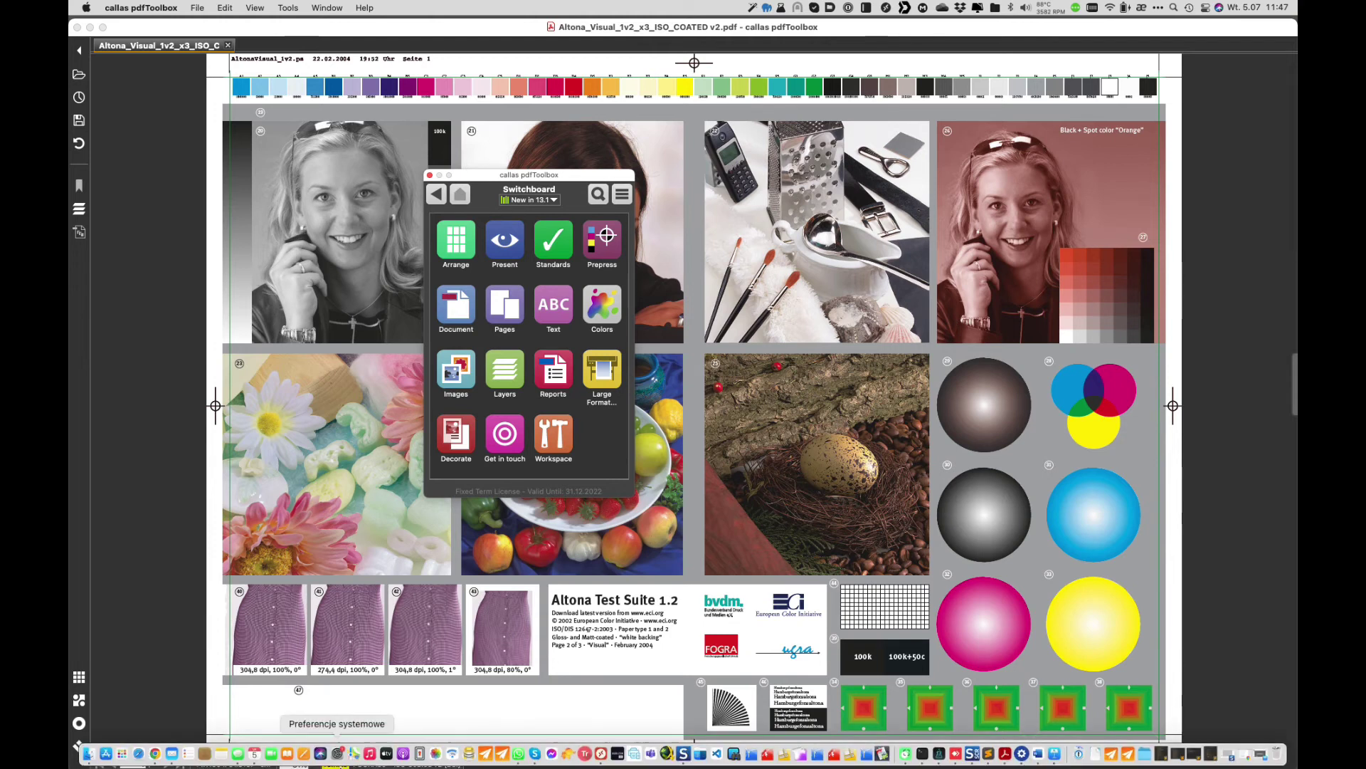
pyautogui.click(337, 763)
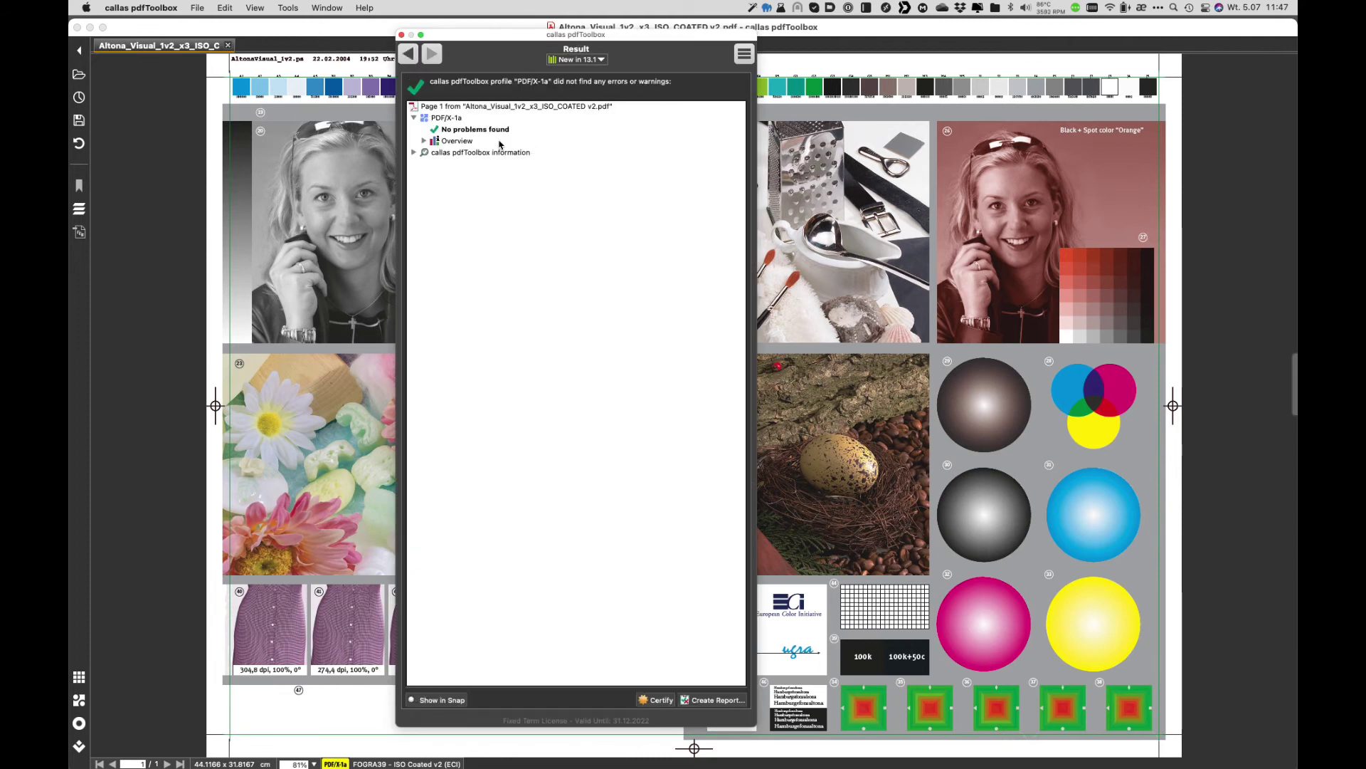
pyautogui.click(414, 153)
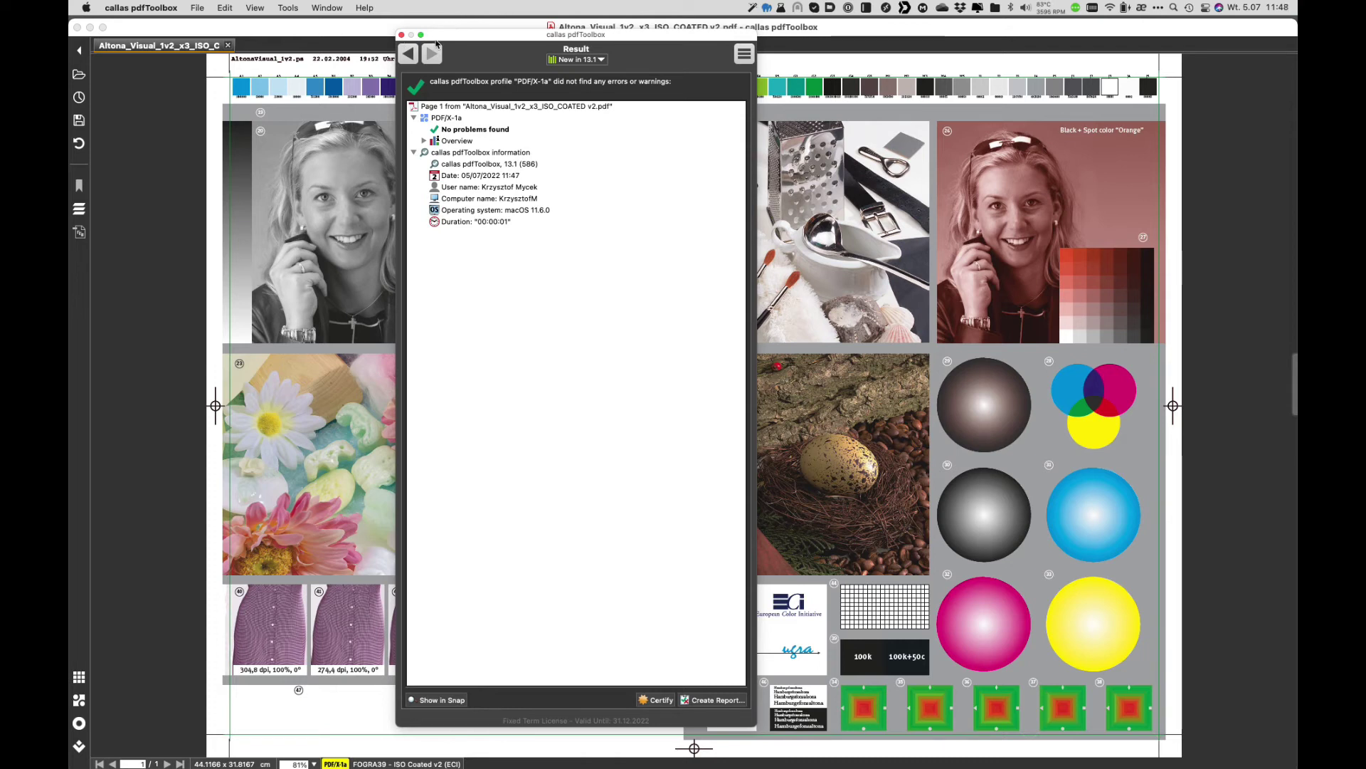
pyautogui.click(401, 37)
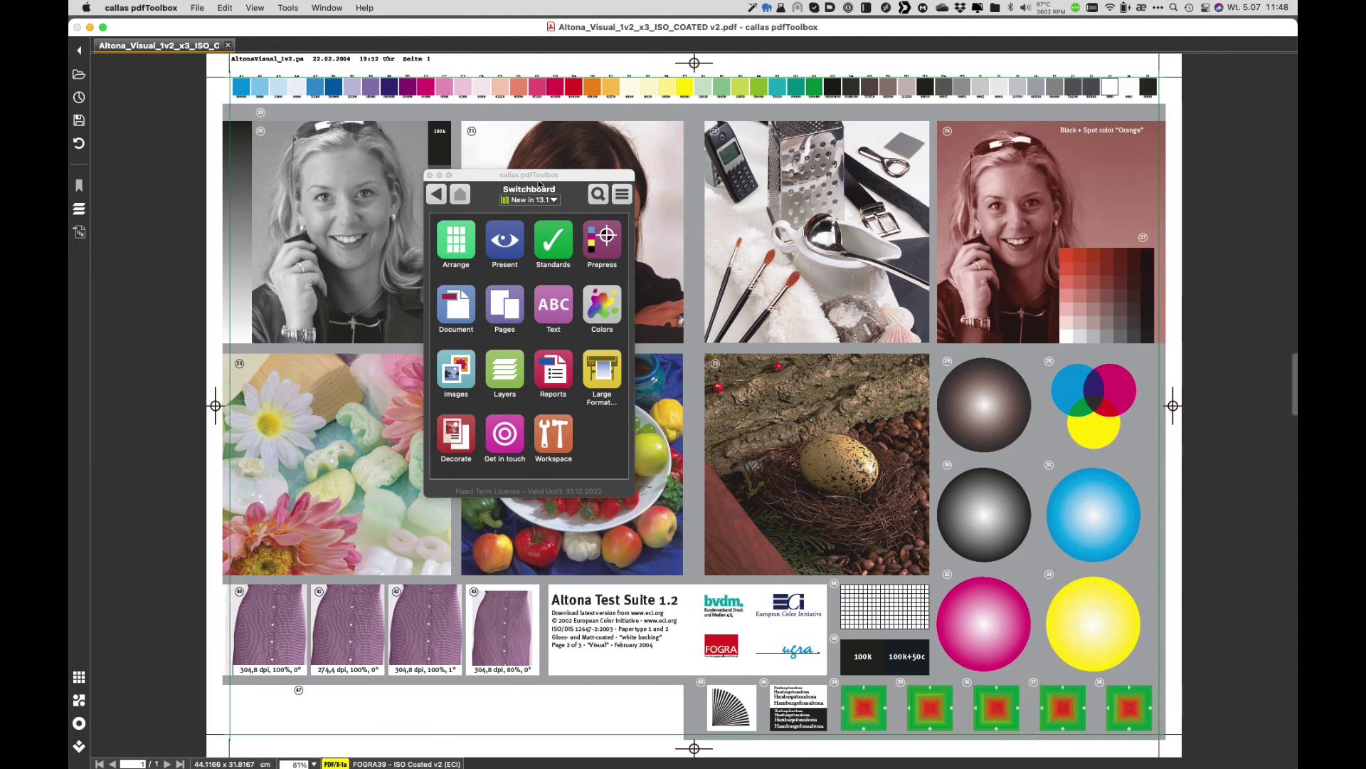
# - Open the DeviceLink conversion action in the Colors group, keeping the Switchboard window clear of the page images
pyautogui.moveTo(538, 181); pyautogui.dragTo(641, 175)
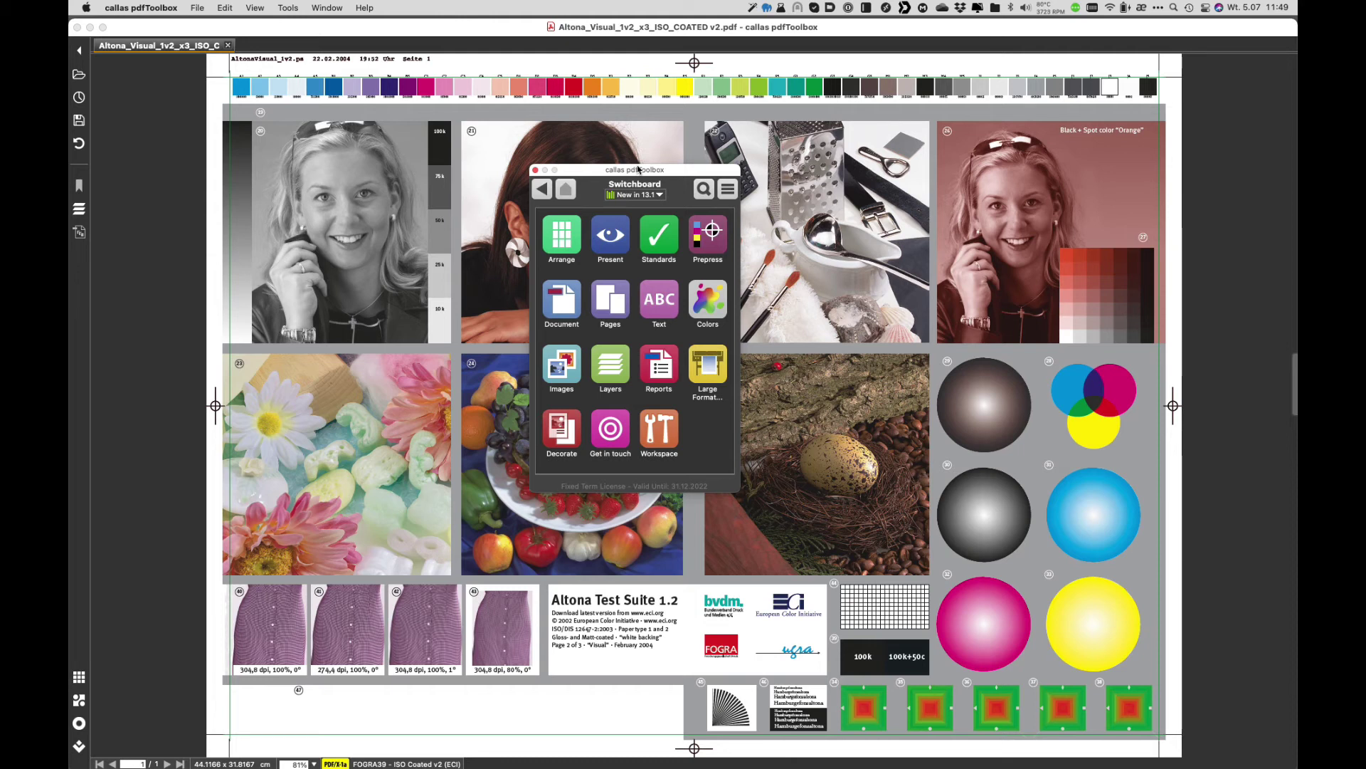
pyautogui.click(707, 299)
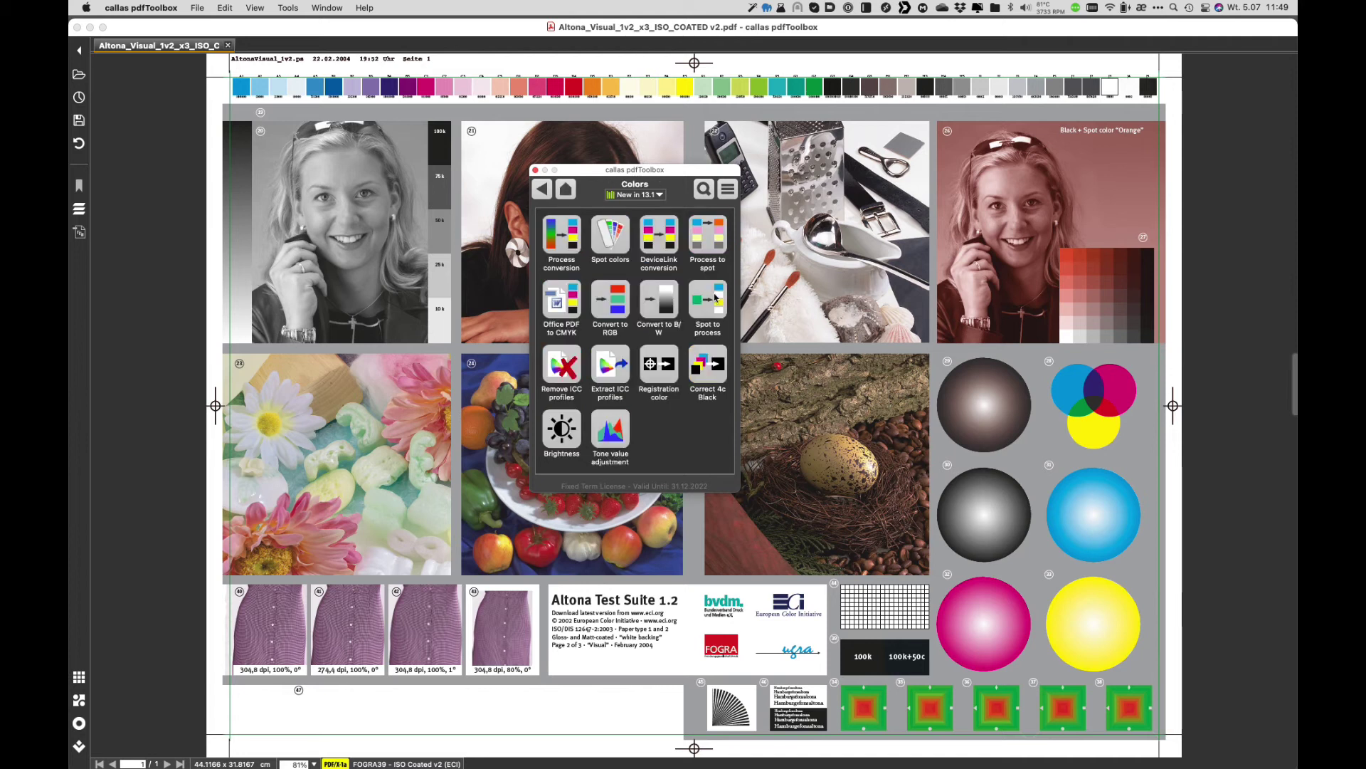
pyautogui.moveTo(644, 169); pyautogui.dragTo(610, 128)
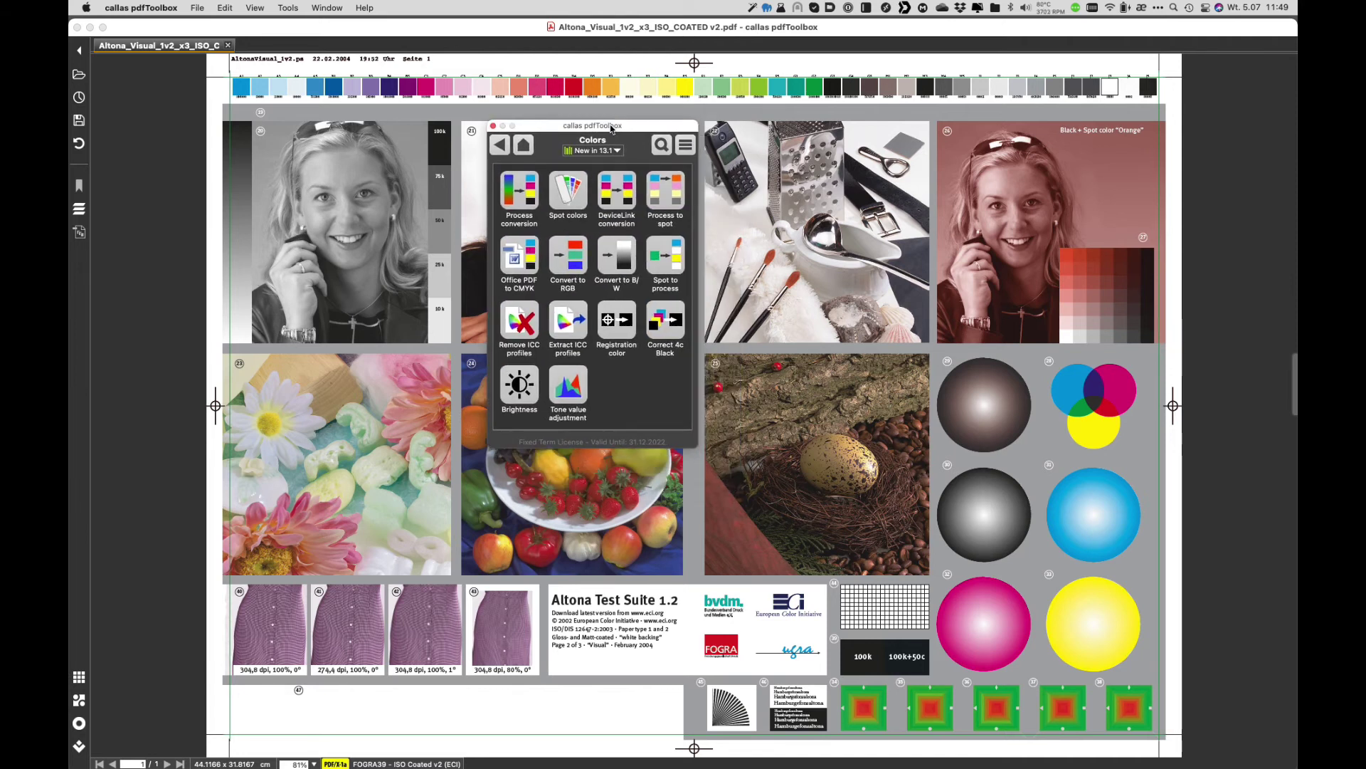
pyautogui.click(616, 209)
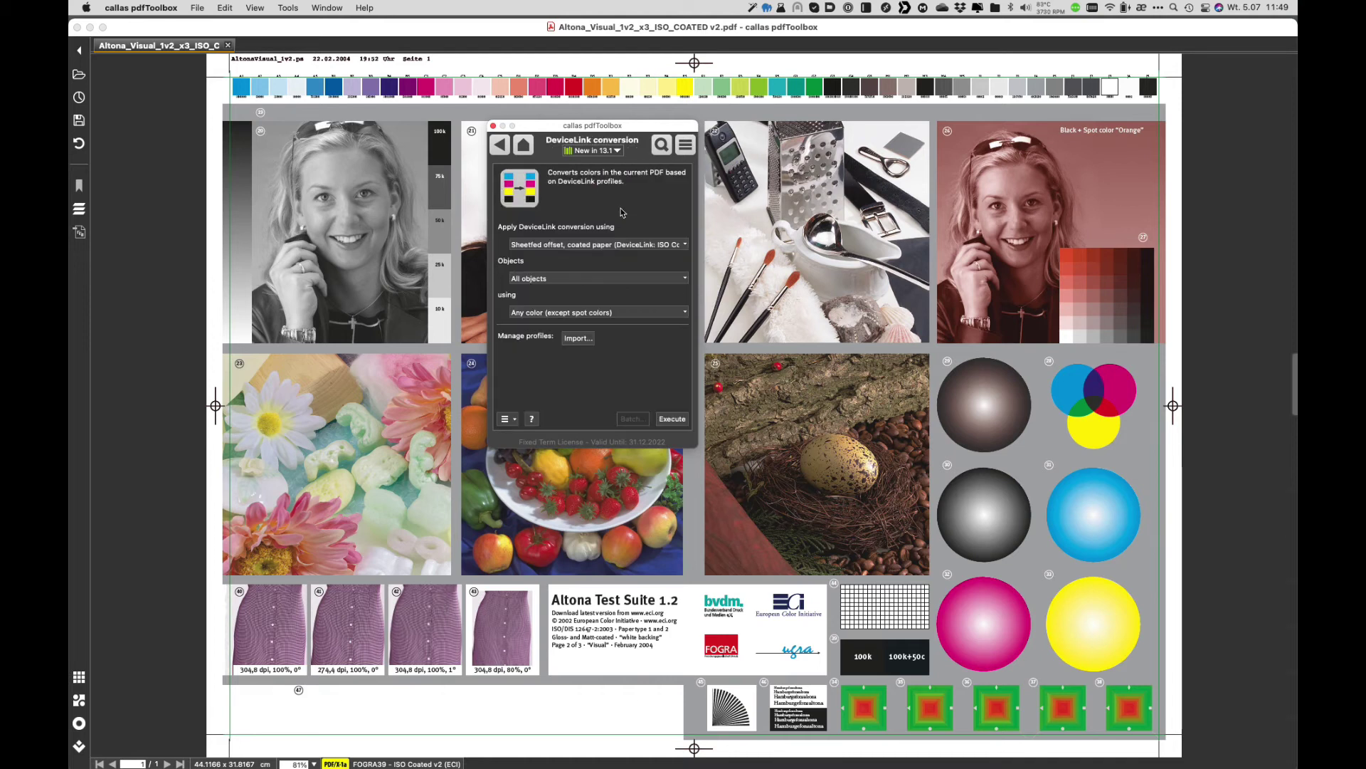
pyautogui.moveTo(597, 129); pyautogui.dragTo(531, 120)
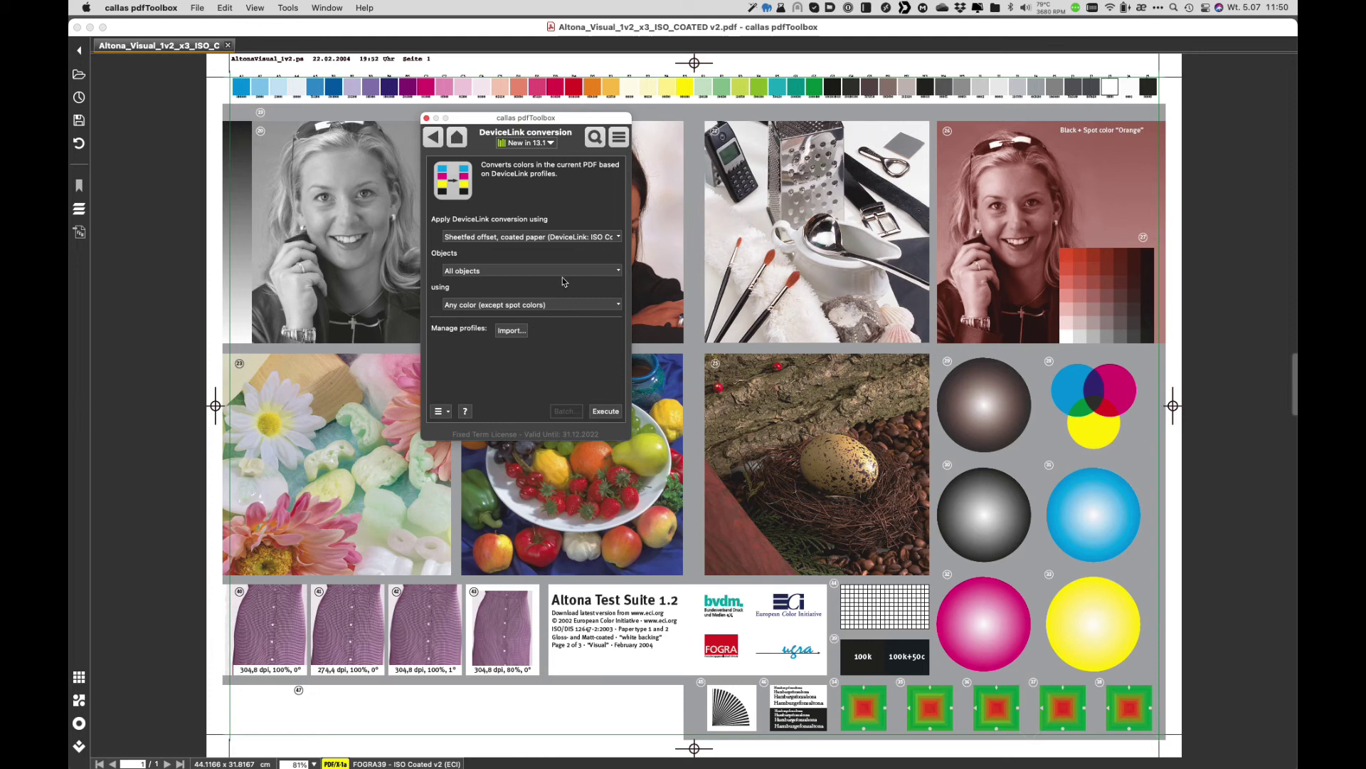
# - Choose the coated-paper sheetfed DeviceLink from ISO Coated v2 to PSO Coated v3, keeping all objects and any color except spot colors
pyautogui.click(568, 241)
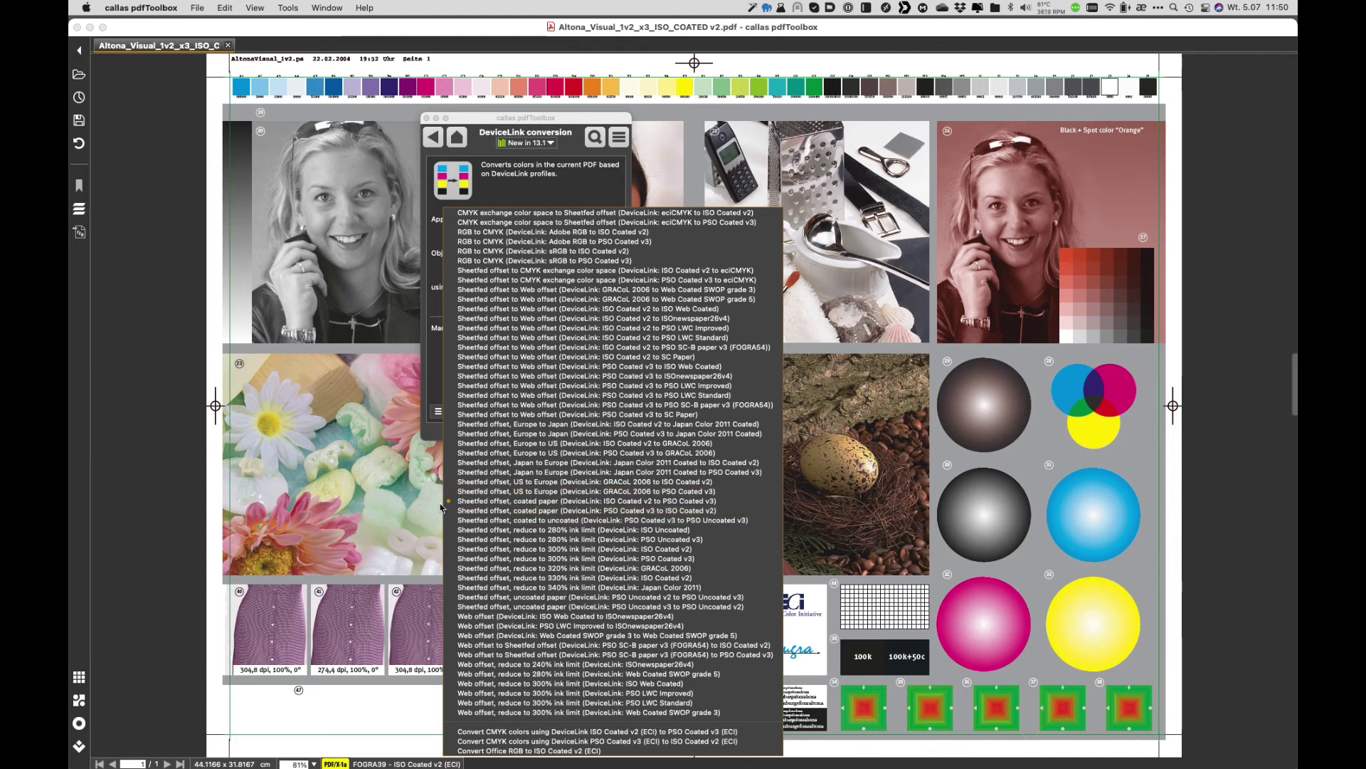
pyautogui.click(527, 502)
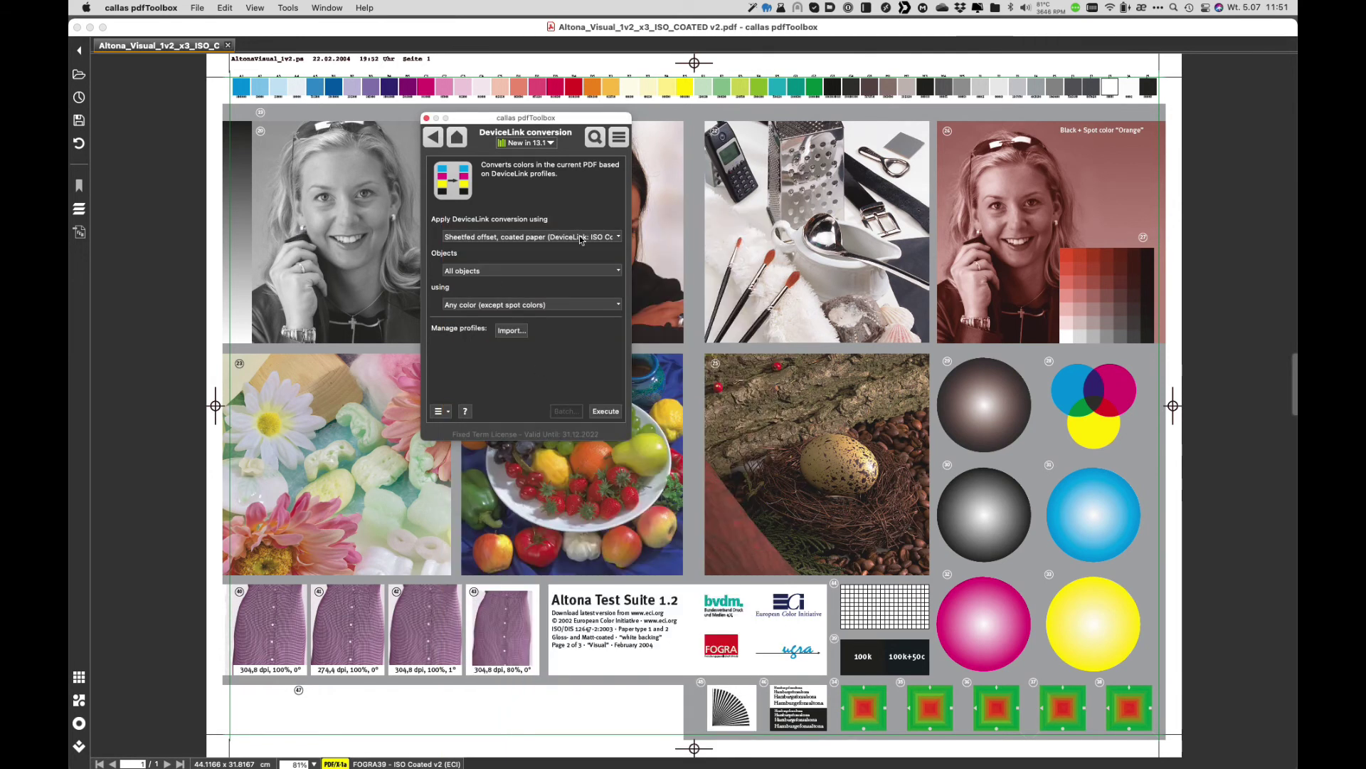
pyautogui.click(552, 273)
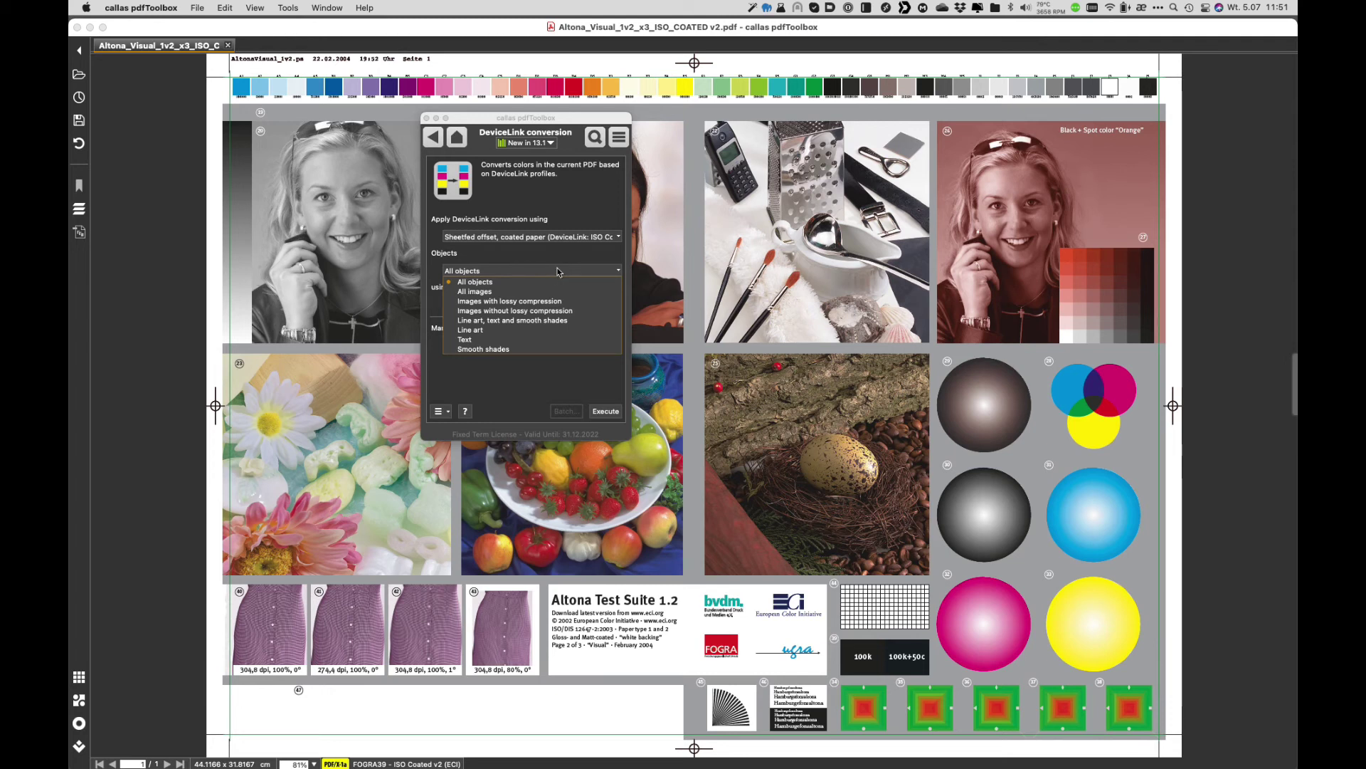
pyautogui.click(562, 257)
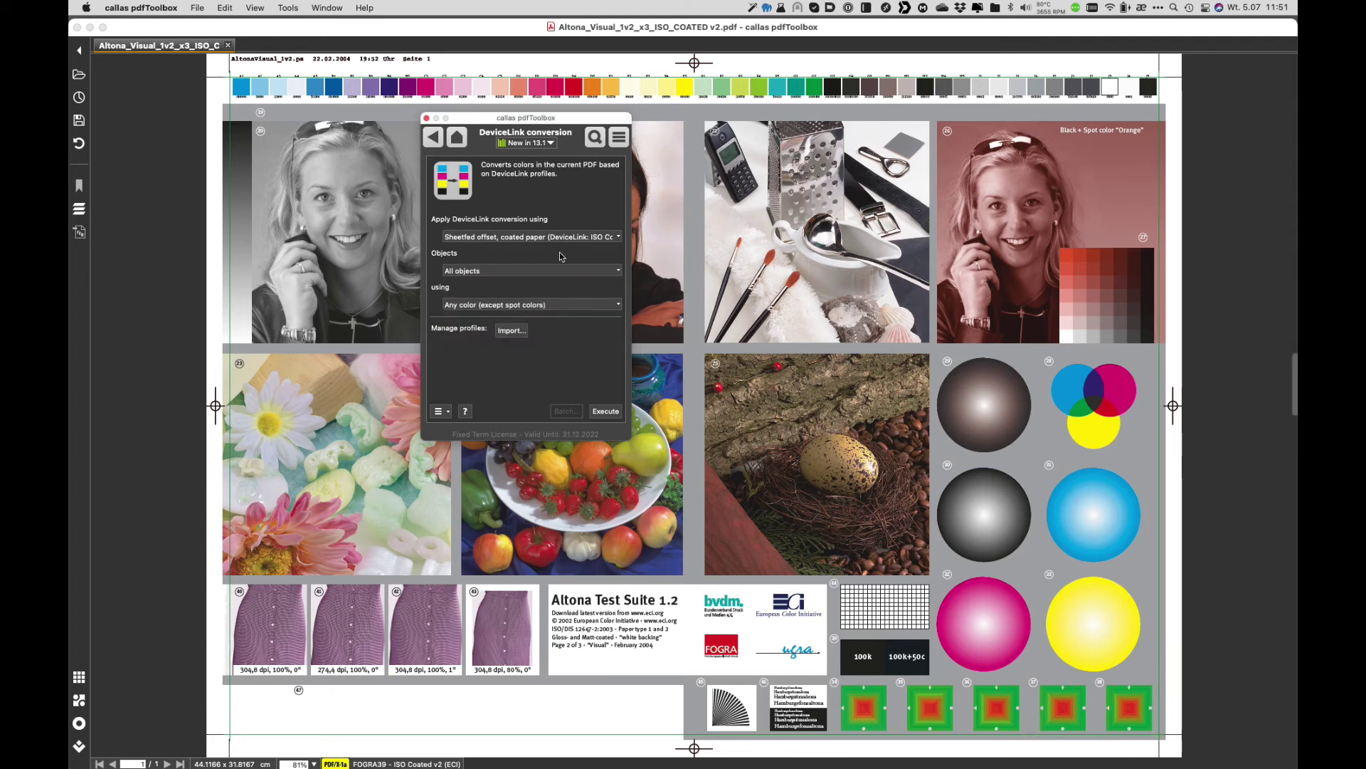
pyautogui.click(531, 305)
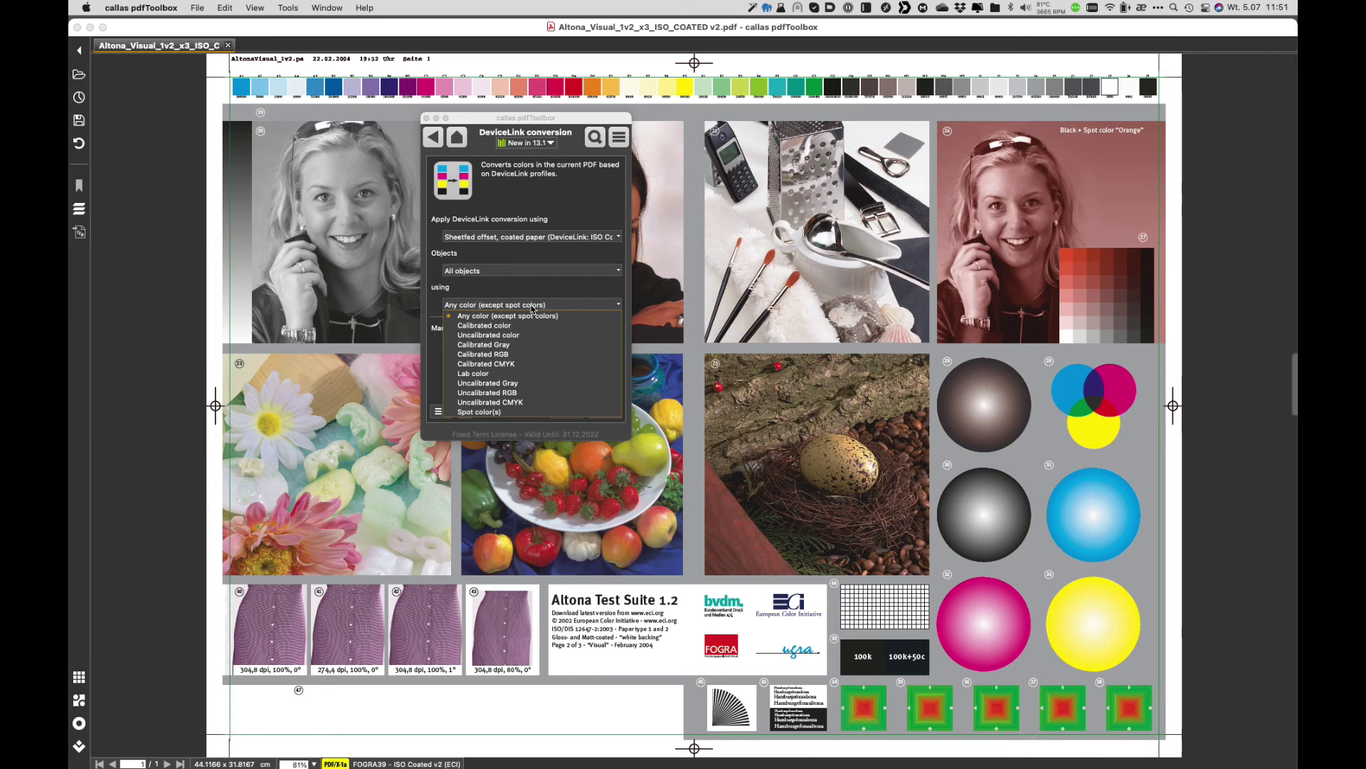
pyautogui.click(528, 292)
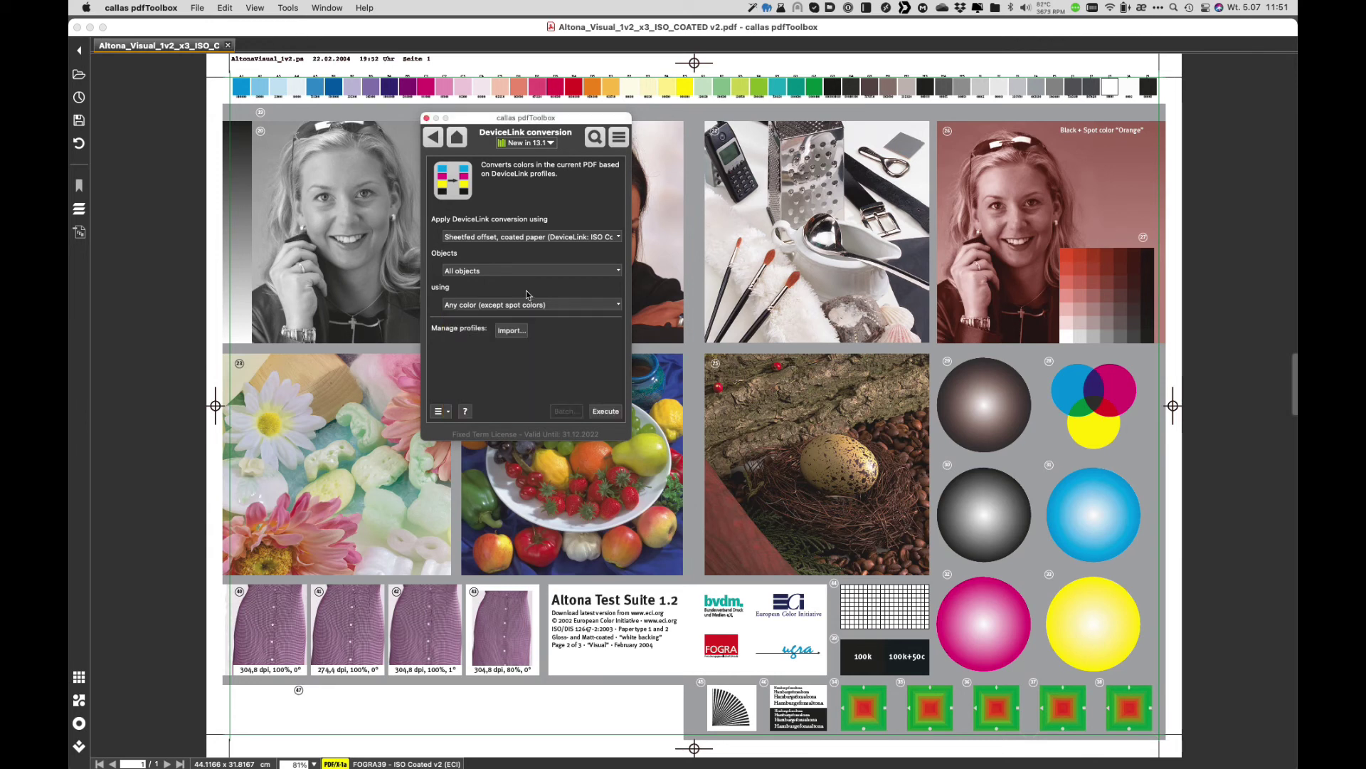
# - Execute the DeviceLink conversion and save it as Altona_Visual_1v2_x3_ISO_COATED v2 conv PSO3 in the first folder on the Transcend drive
pyautogui.click(607, 412)
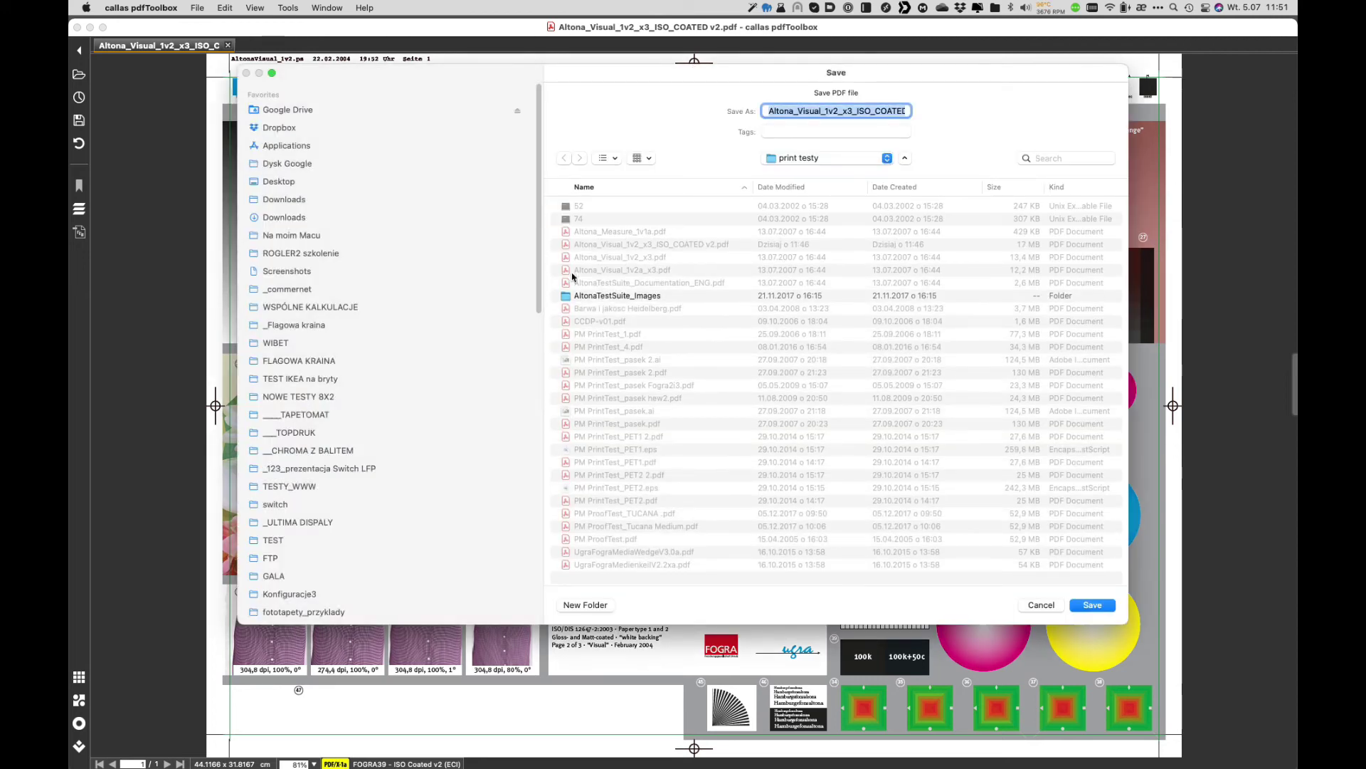
pyautogui.scroll(-10, 329, 494)
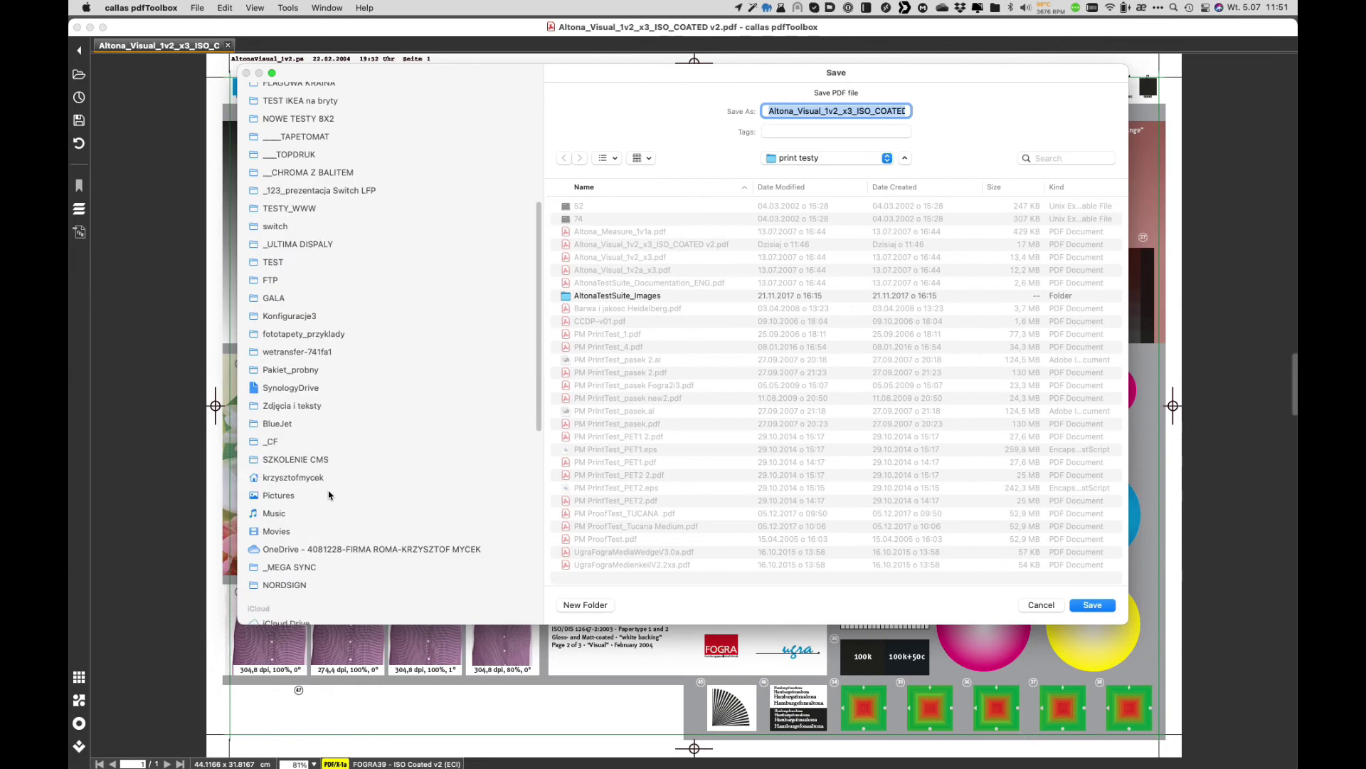
pyautogui.click(288, 302)
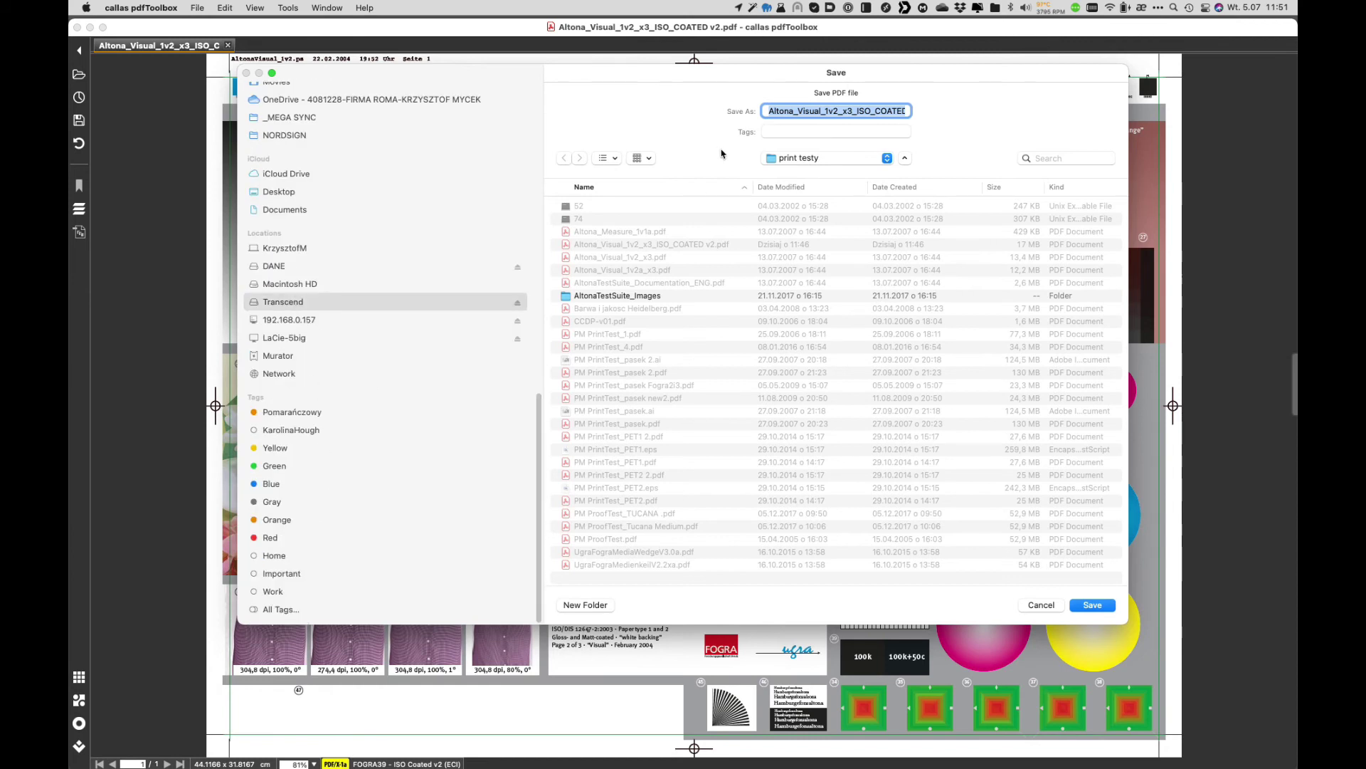
pyautogui.doubleClick(624, 208)
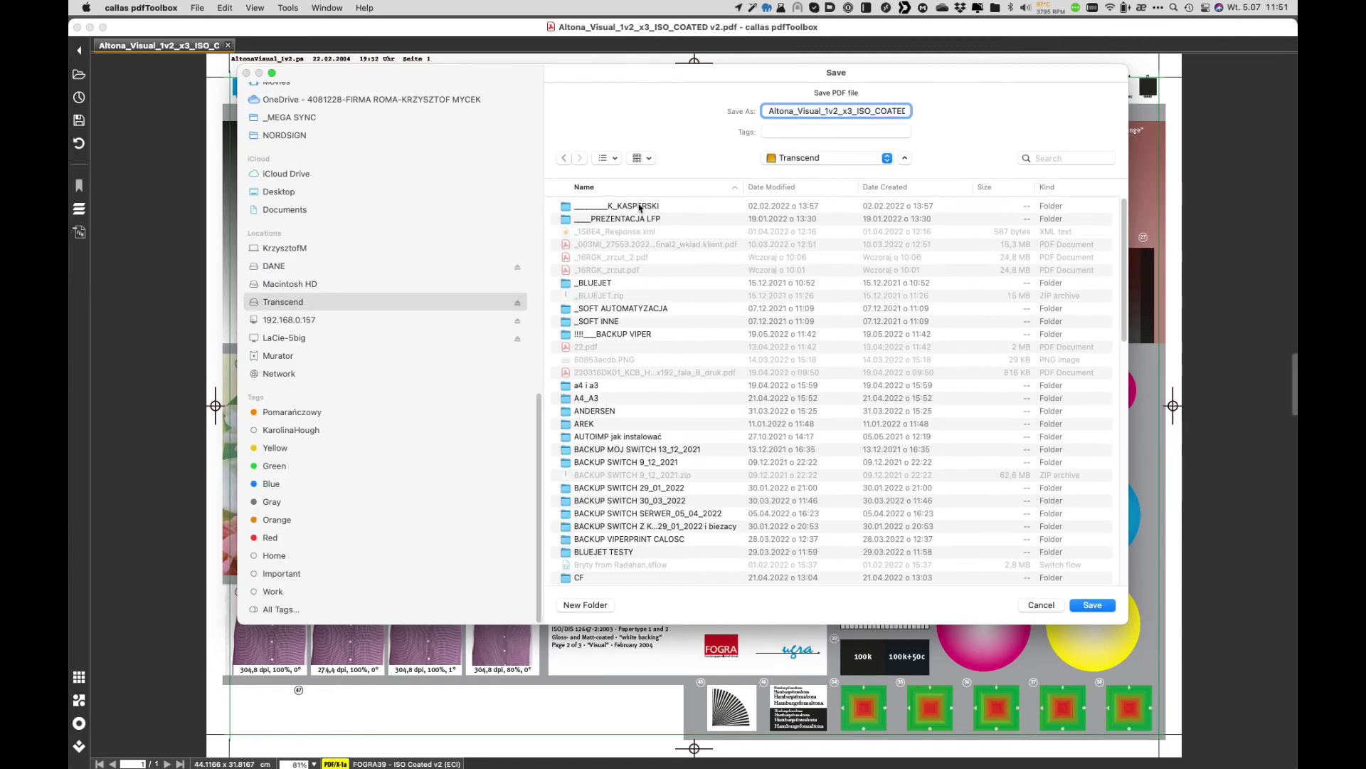
pyautogui.click(904, 112)
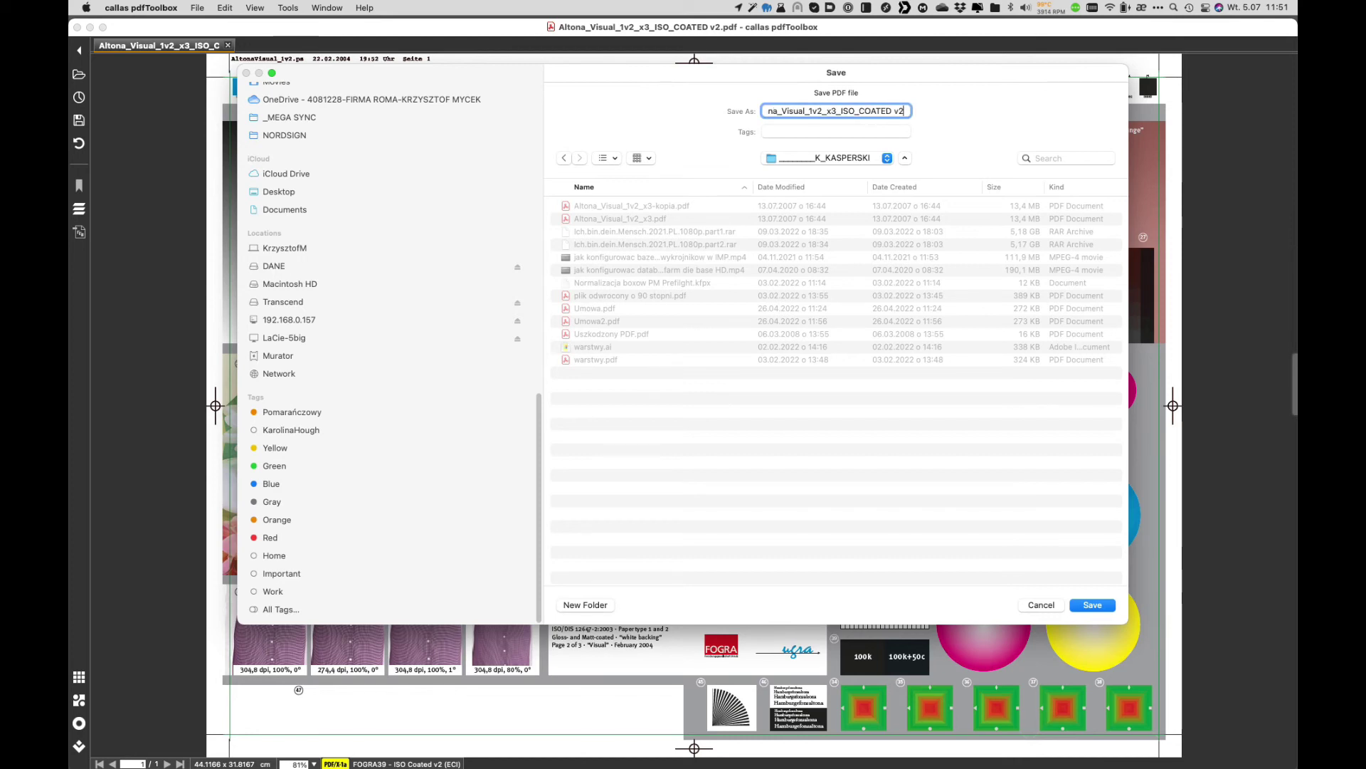
pyautogui.write('conv')
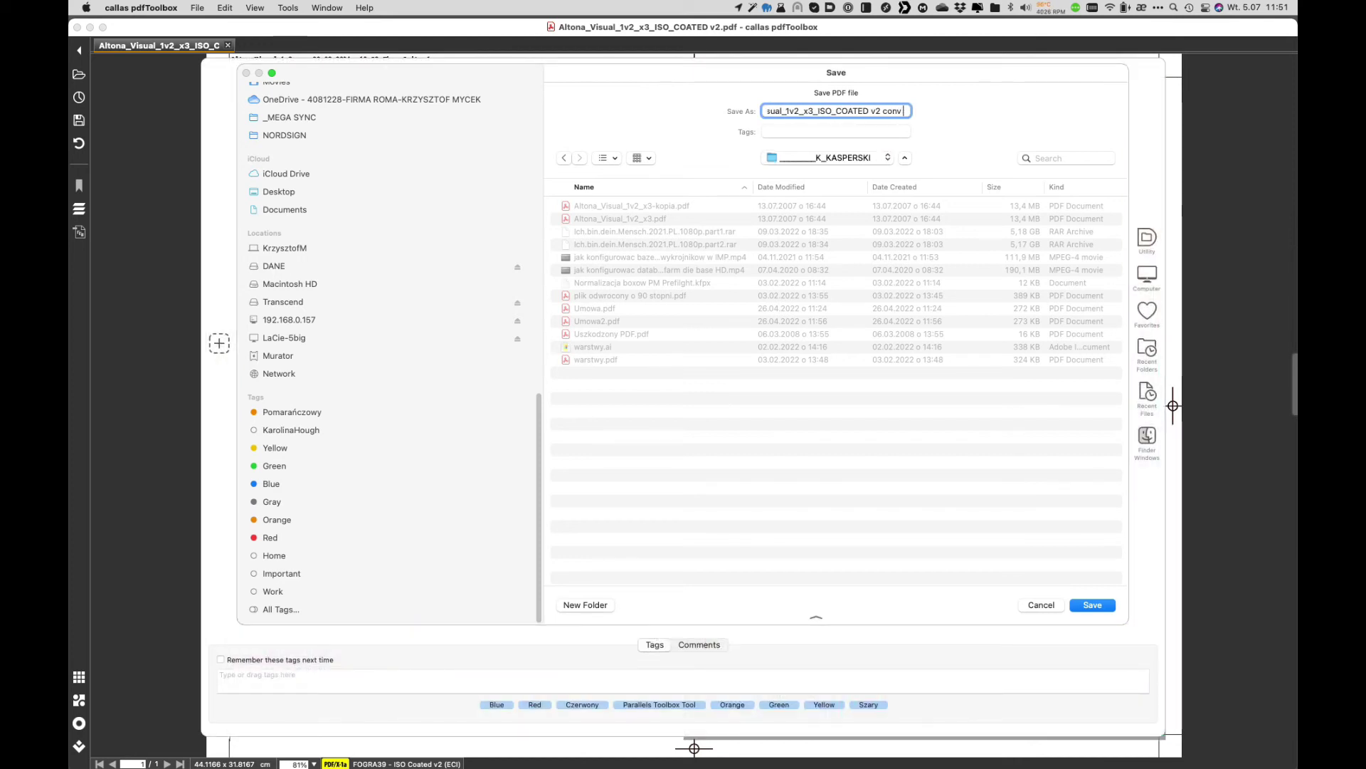
pyautogui.write(' PSO3')
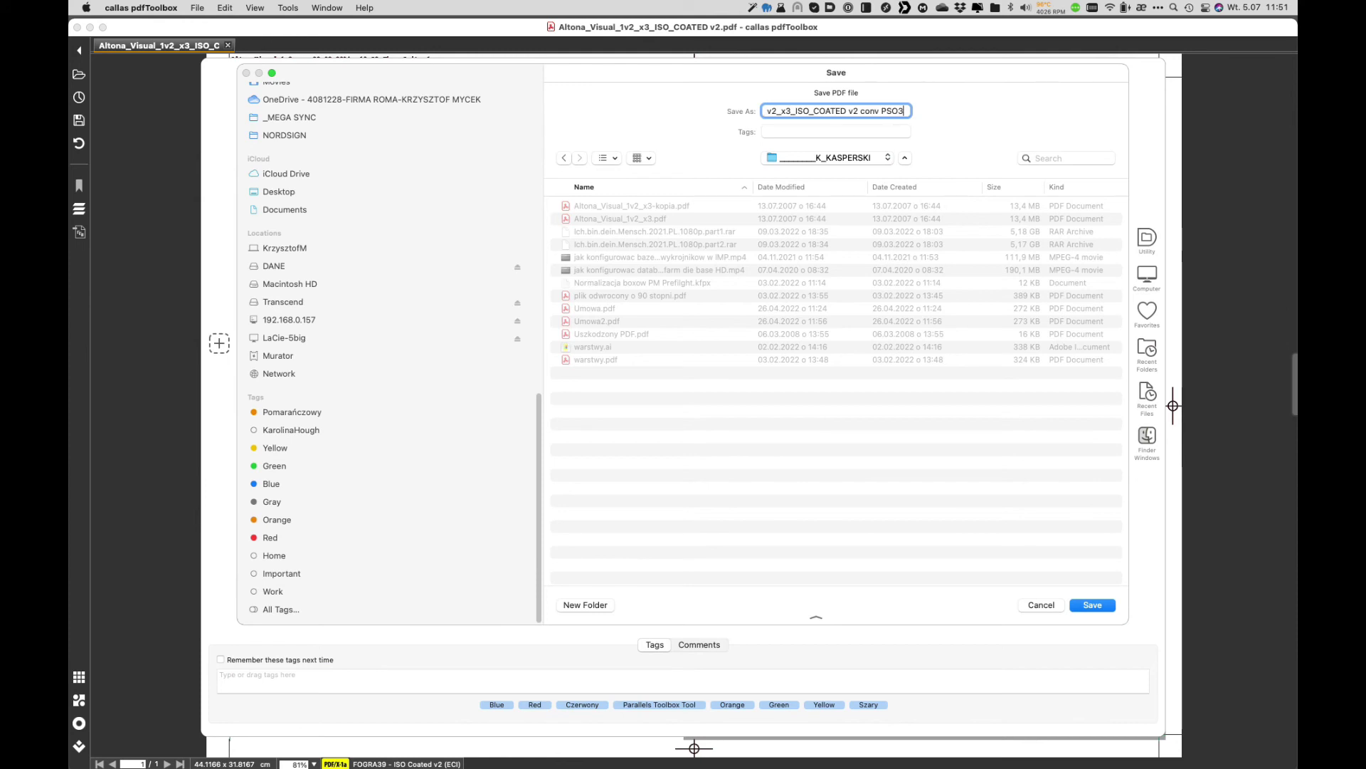
pyautogui.click(1112, 606)
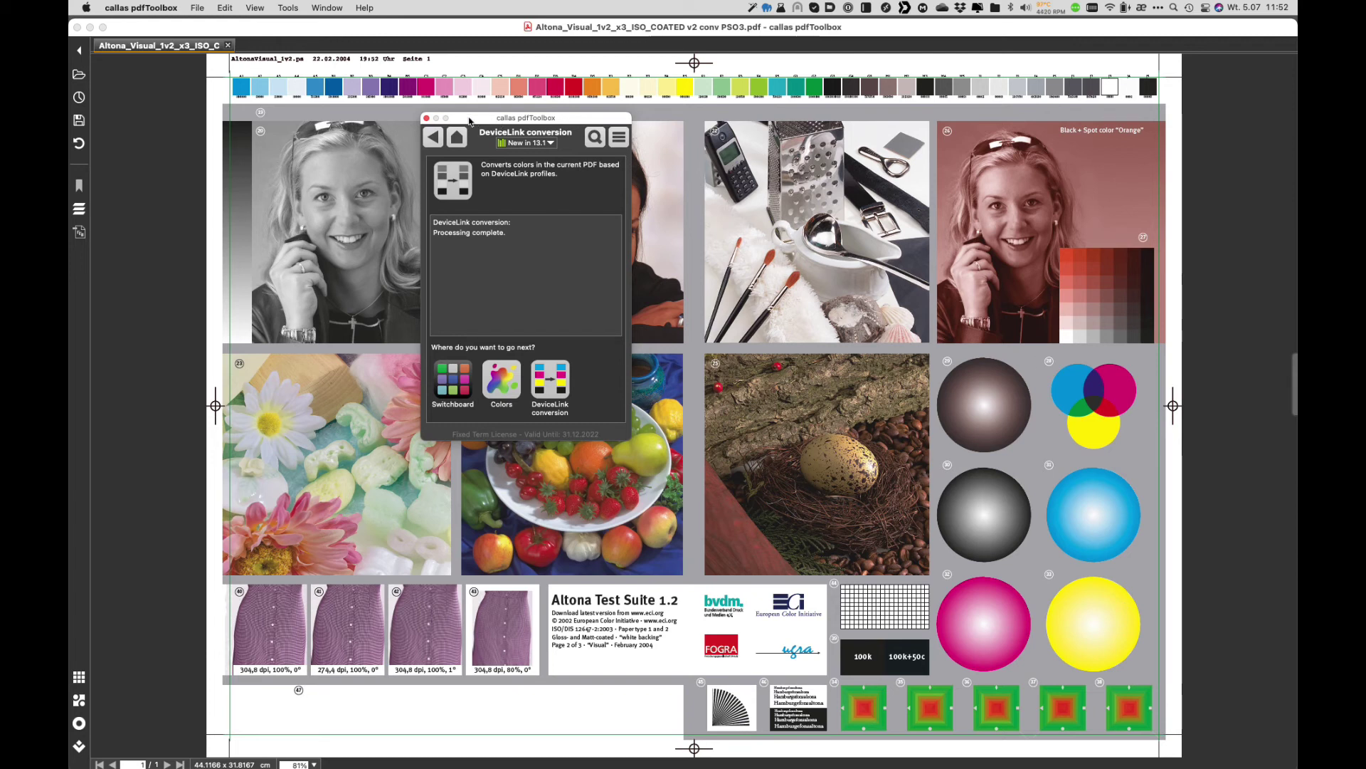
# - Reopen the recent Altona_Visual_1v2_x3_ISO_COATED v2.pdf, close the Switchboard and tile the two documents vertically
pyautogui.moveTo(470, 121); pyautogui.dragTo(204, 231)
pyautogui.click(197, 8)
pyautogui.moveTo(242, 41)
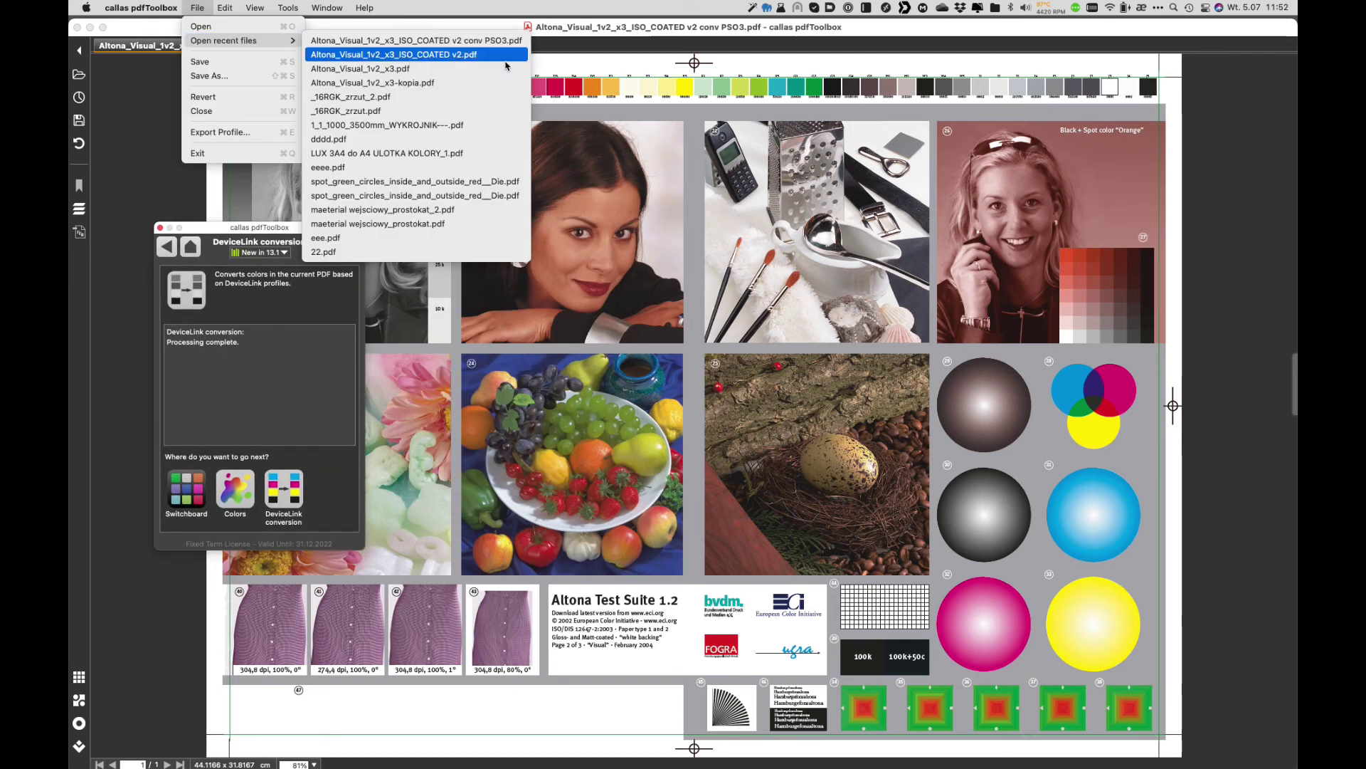
pyautogui.click(506, 65)
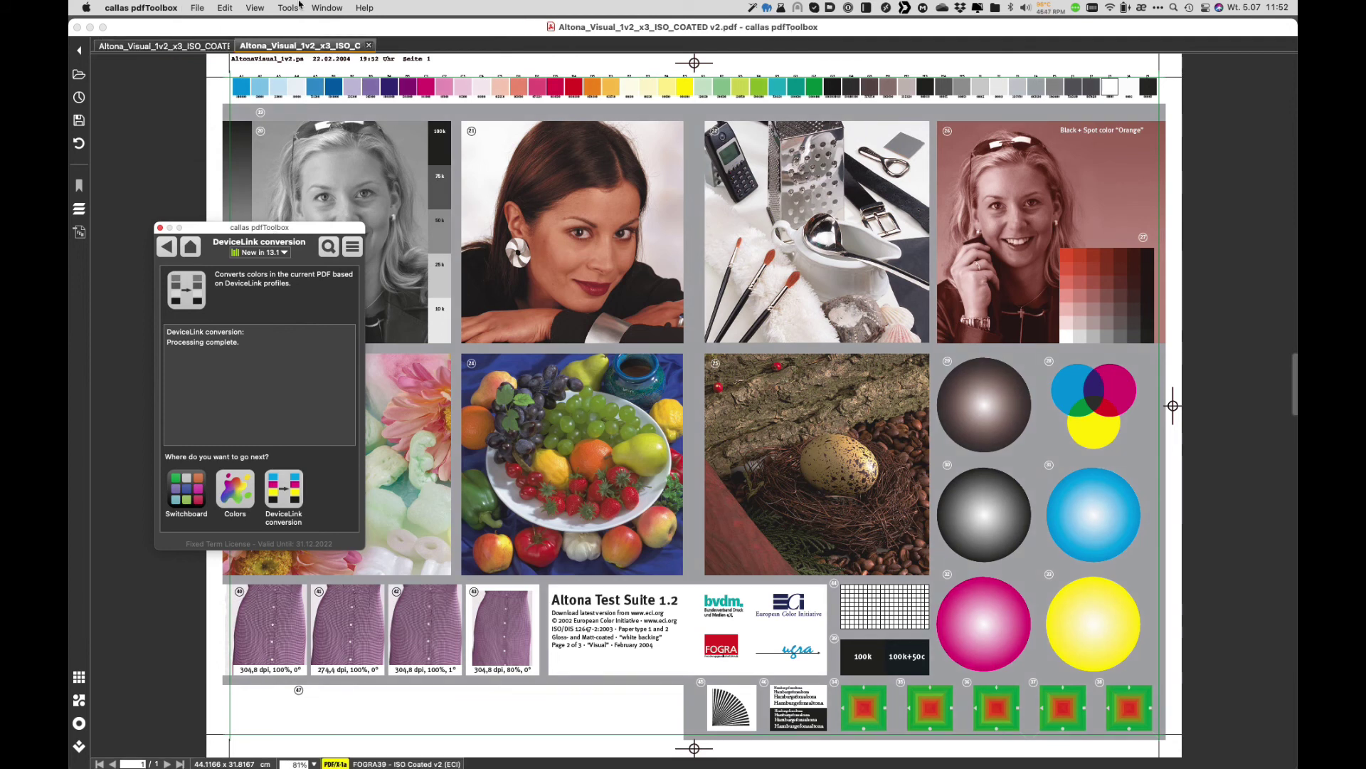
pyautogui.click(160, 228)
pyautogui.click(339, 8)
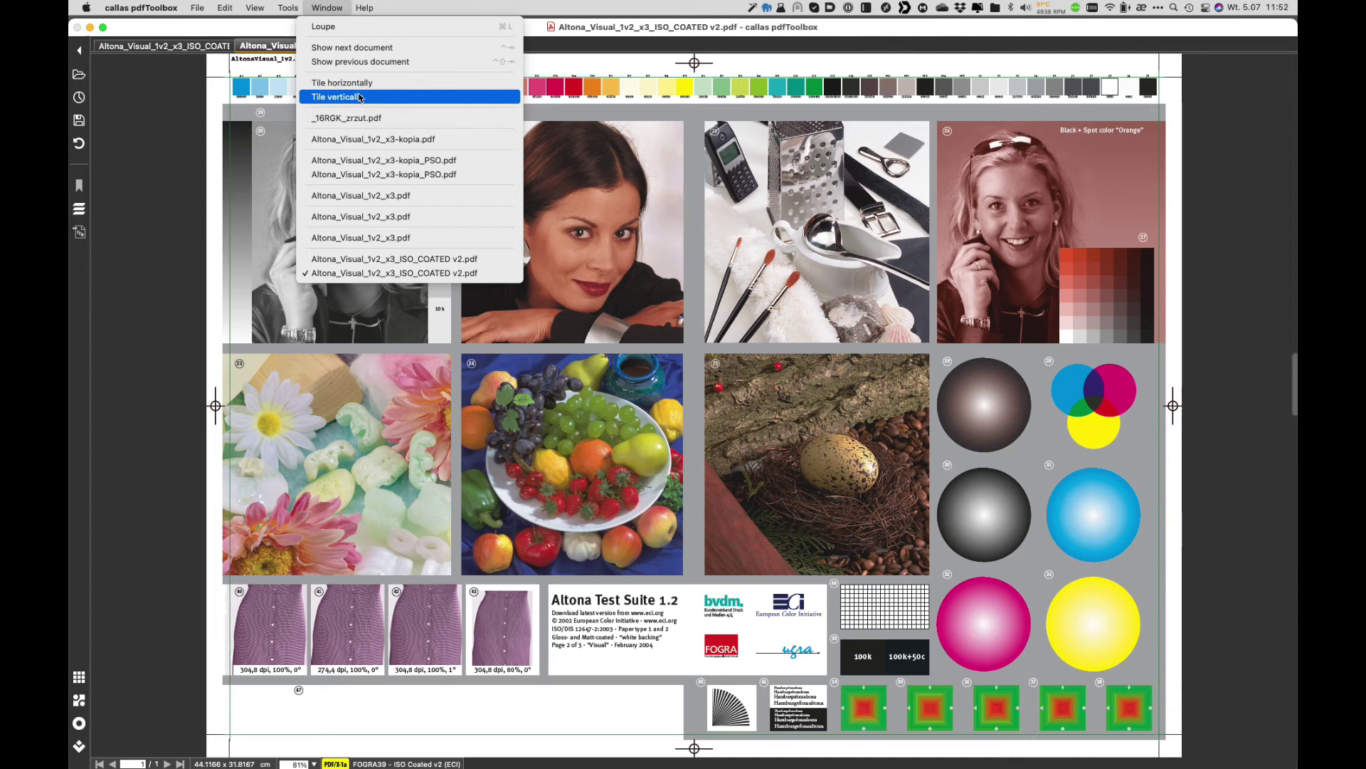
pyautogui.click(360, 97)
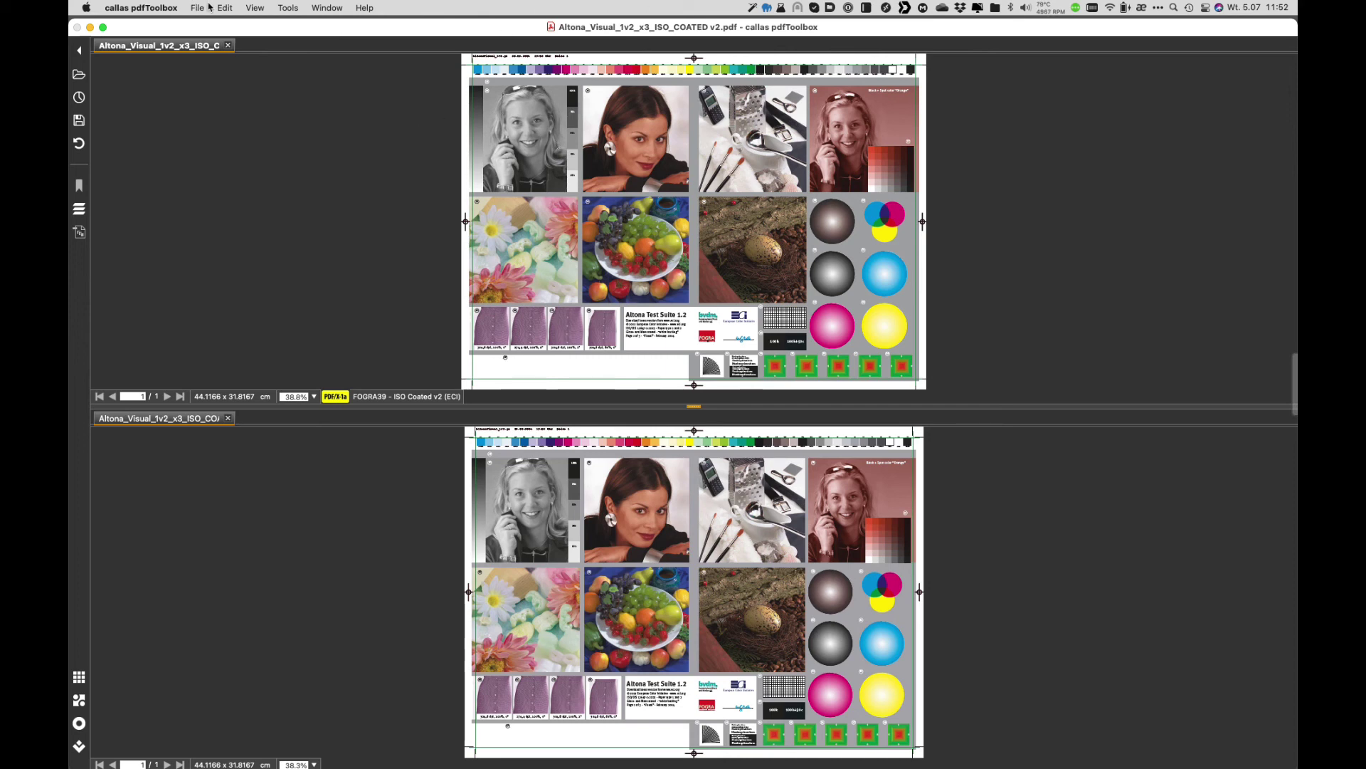
# - Compare the ISO Coated v2 PDF against the converted PSO3 PDF and inspect the per-pixel difference threshold
pyautogui.click(262, 10)
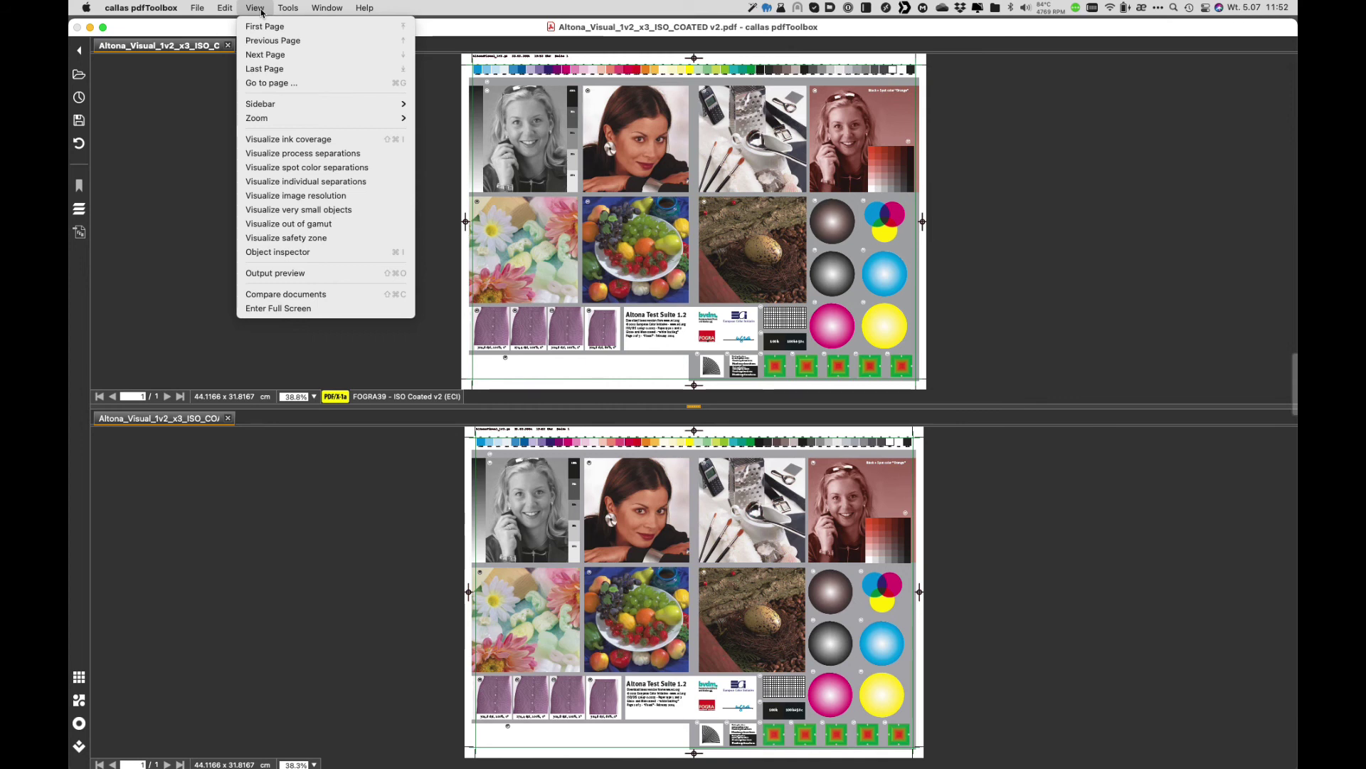
pyautogui.click(337, 297)
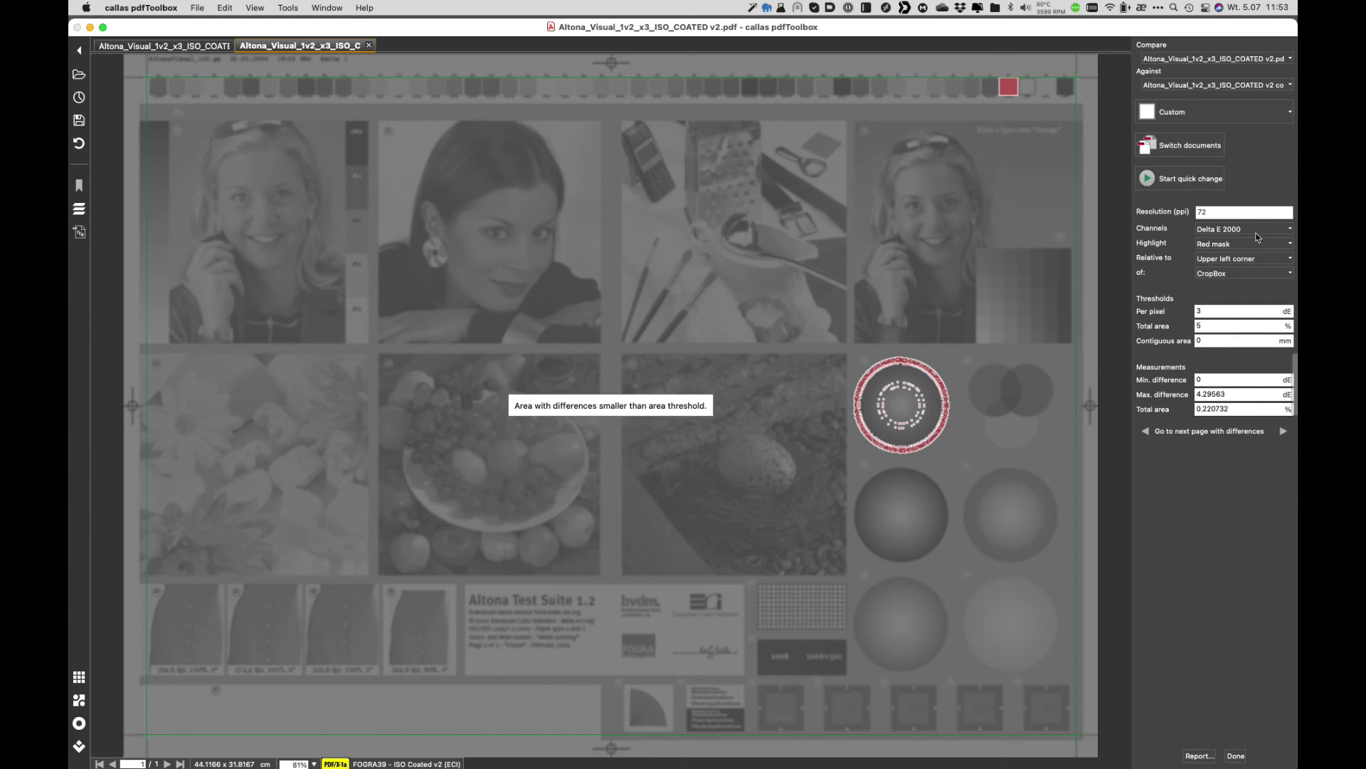
pyautogui.click(1211, 310)
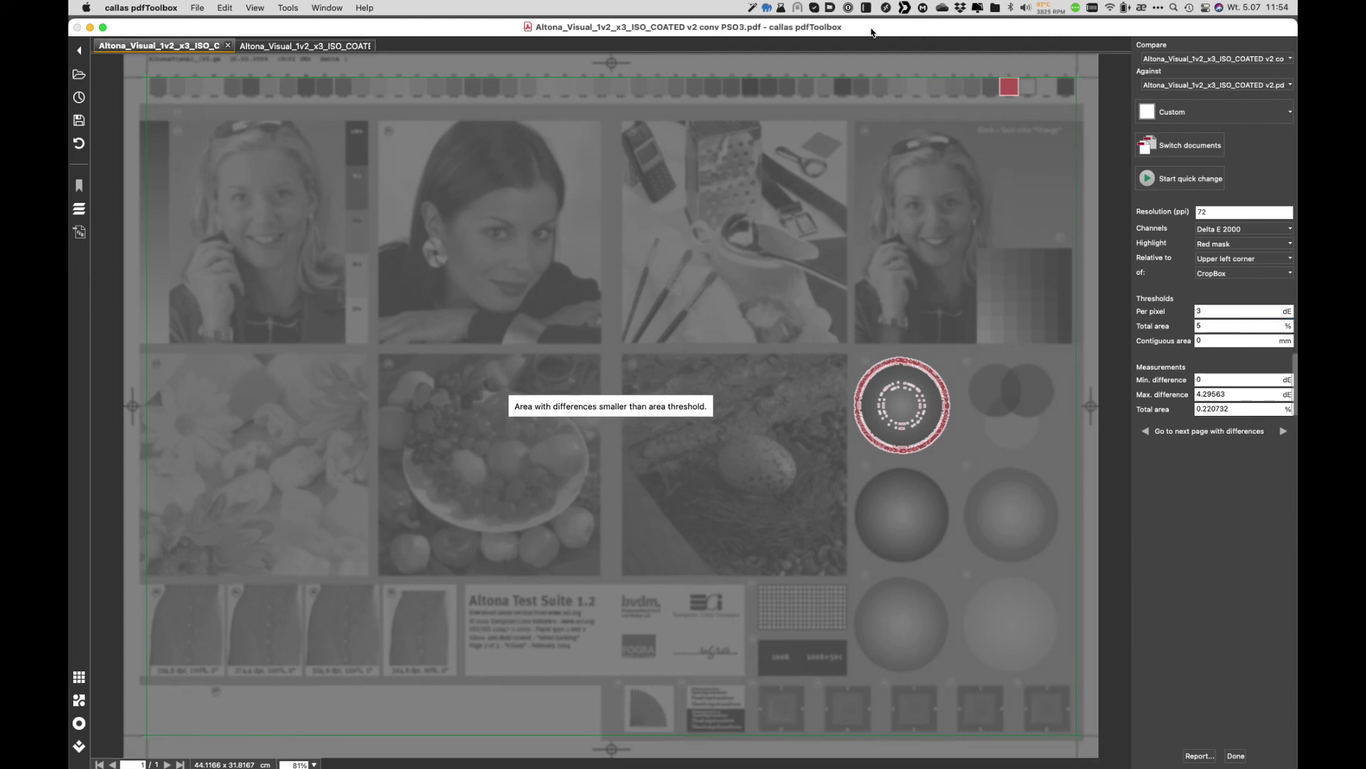
# - Save a report of the document comparison under the suggested file name in the same folder as the converted PDF
pyautogui.moveTo(872, 32); pyautogui.dragTo(563, 12)
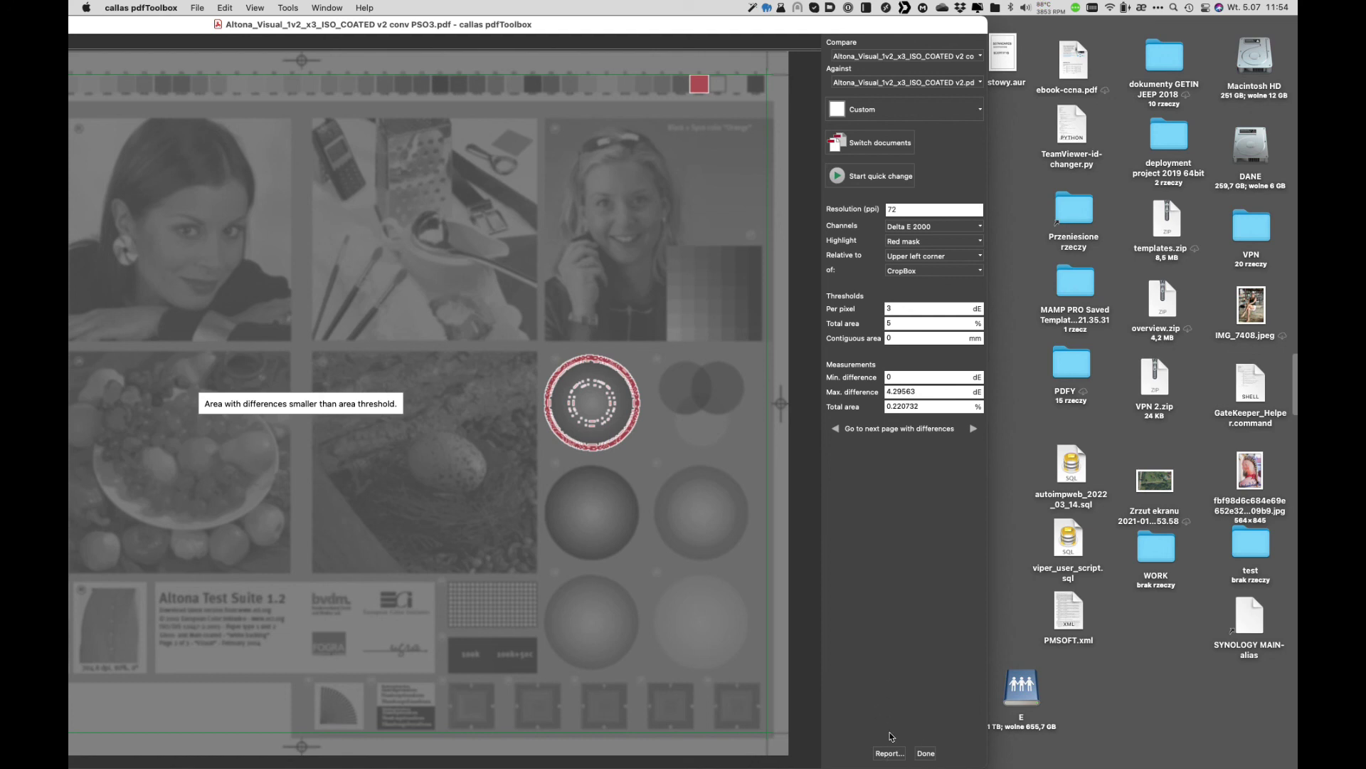
pyautogui.click(892, 755)
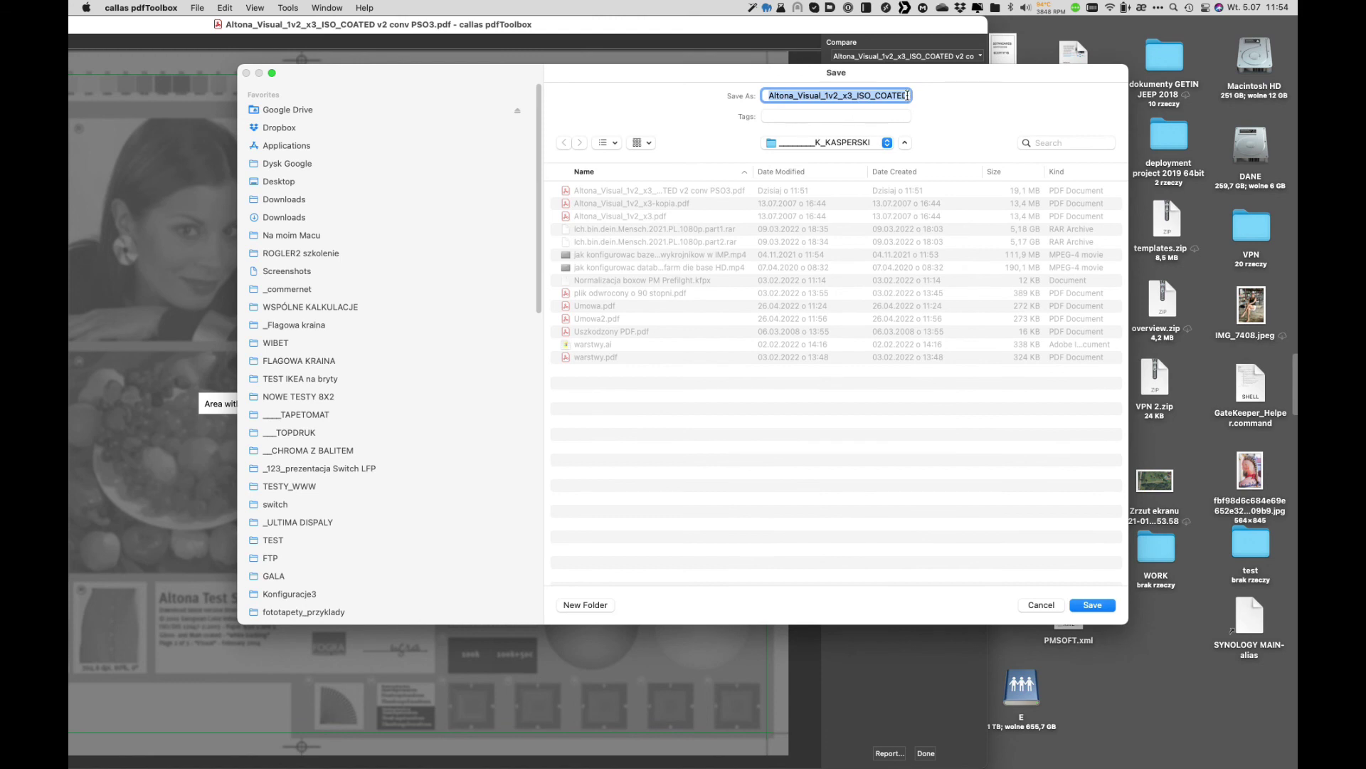
pyautogui.click(1093, 605)
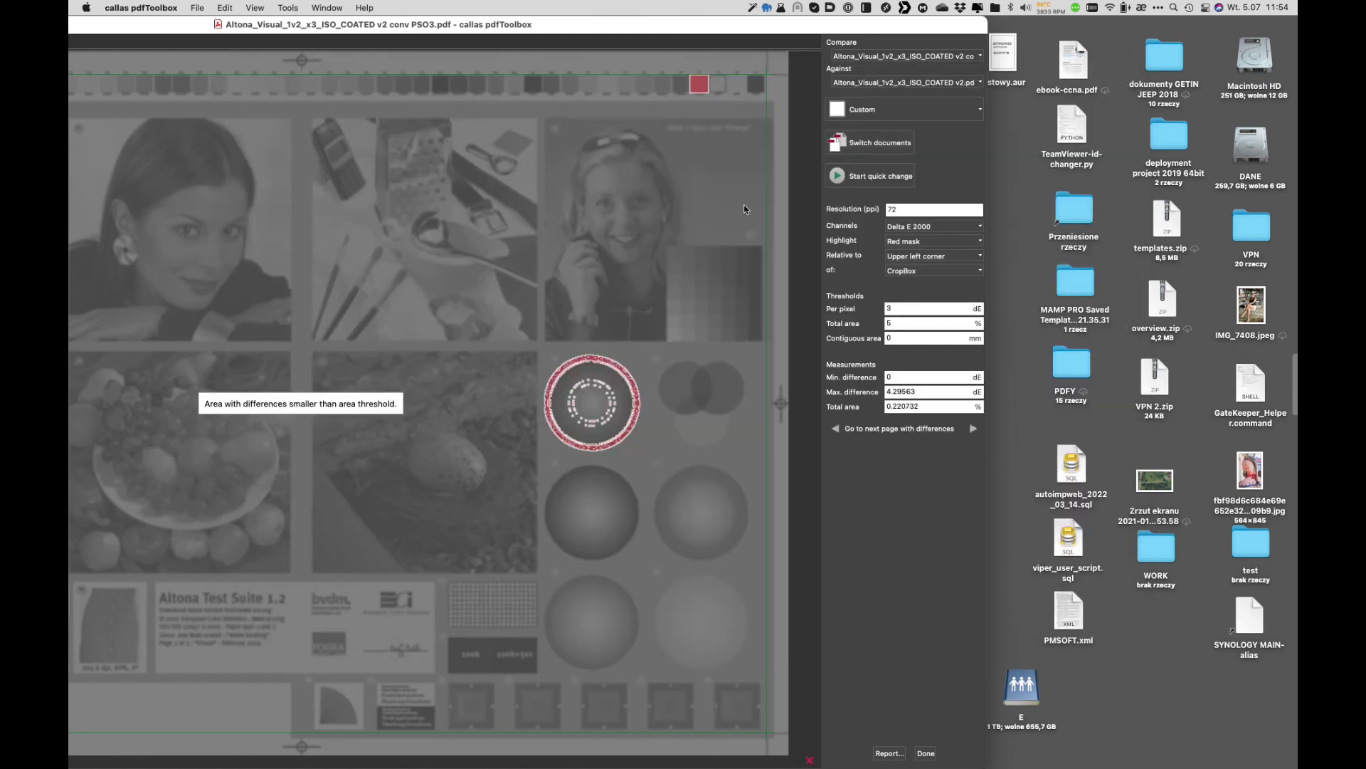
# - Switch to Finder, browse to the report's folder on the Transcend drive and open the conv PSO3_report PDF
pyautogui.doubleClick(350, 25)
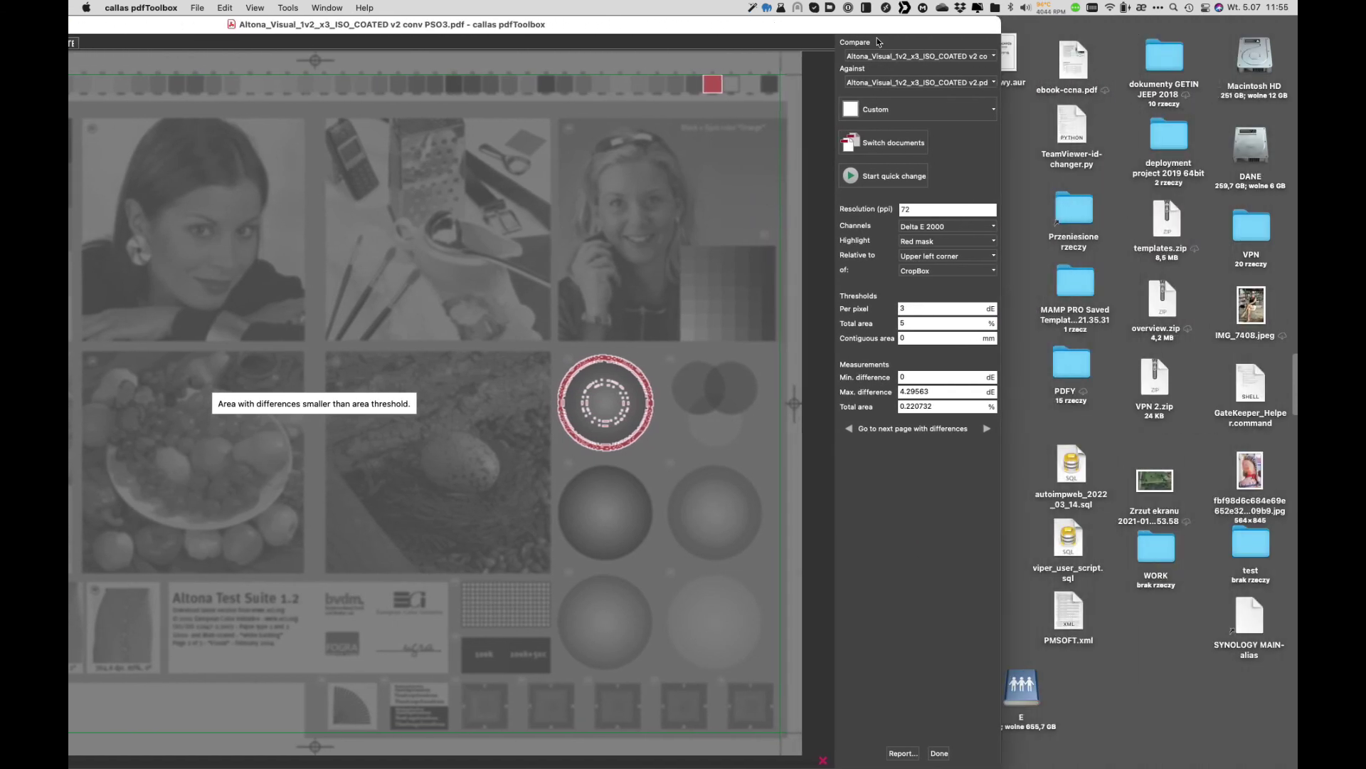
pyautogui.click(1259, 148)
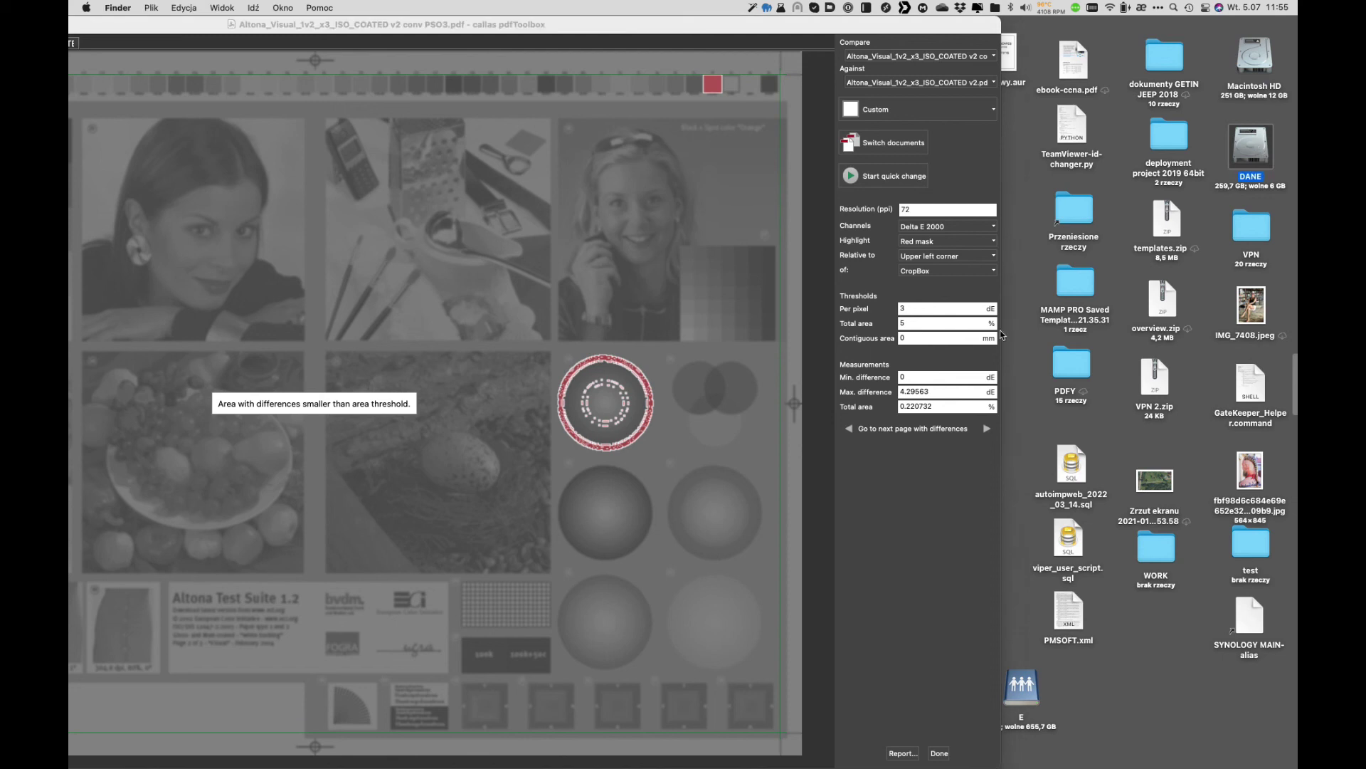
pyautogui.press('super+o')
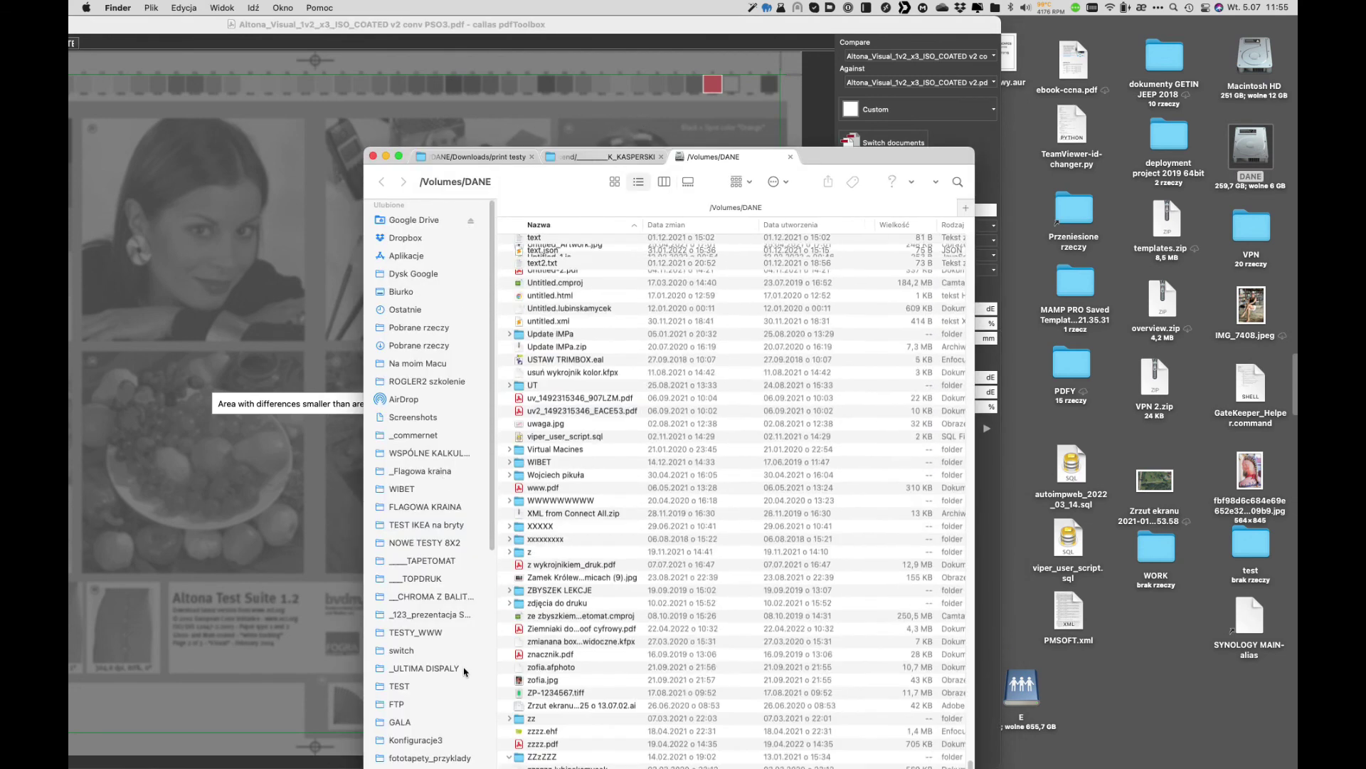
pyautogui.scroll(-5, 456, 635)
pyautogui.click(420, 558)
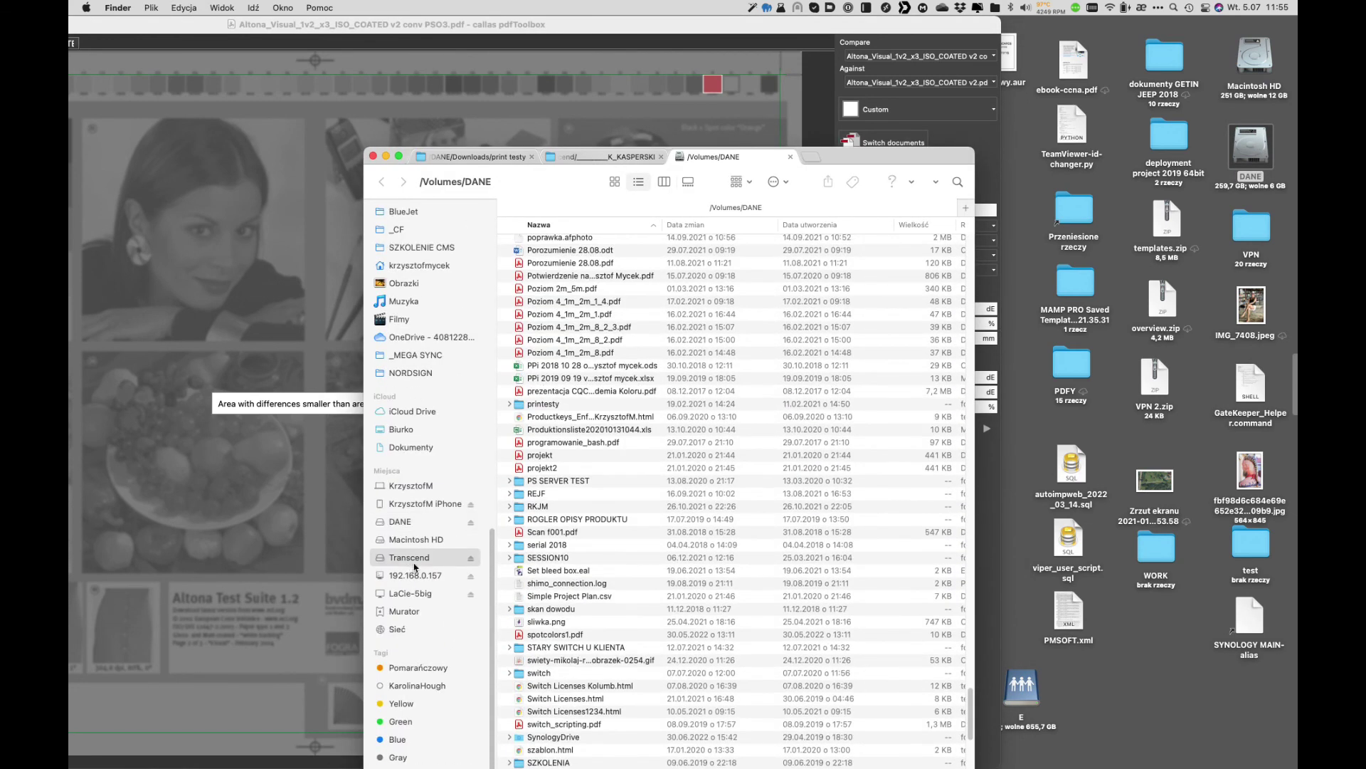
pyautogui.doubleClick(573, 243)
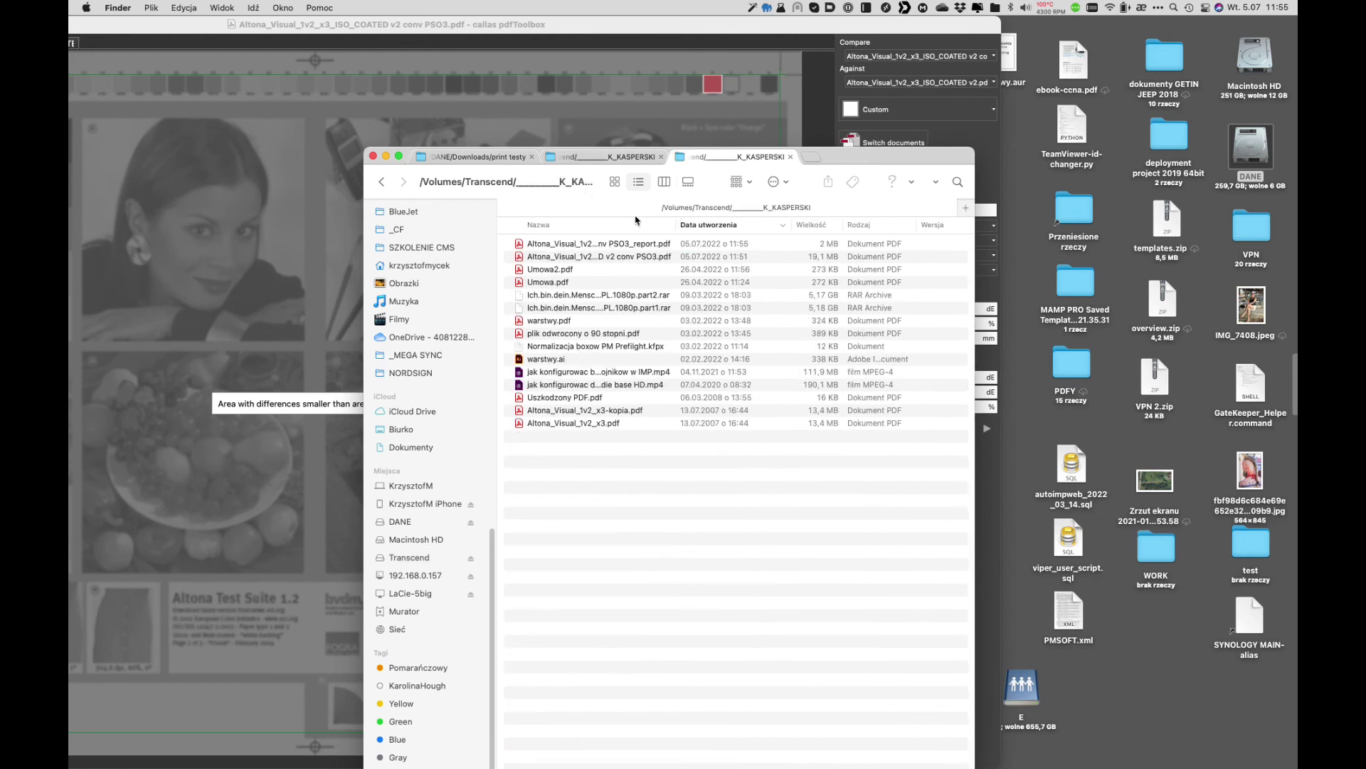
pyautogui.doubleClick(653, 245)
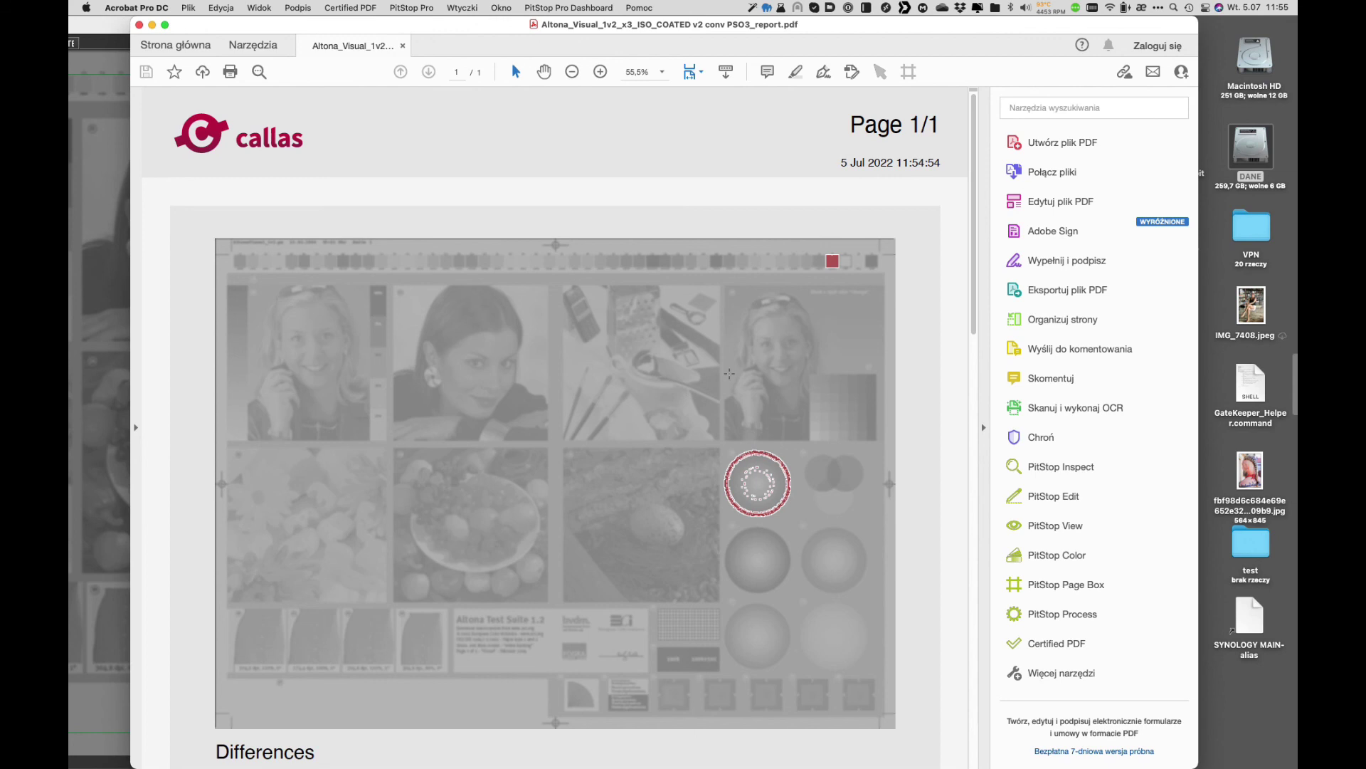
# - Review the difference image and both document previews in the callas comparison report, and close the report
pyautogui.scroll(-3, 729, 373)
pyautogui.scroll(2, 979, 261)
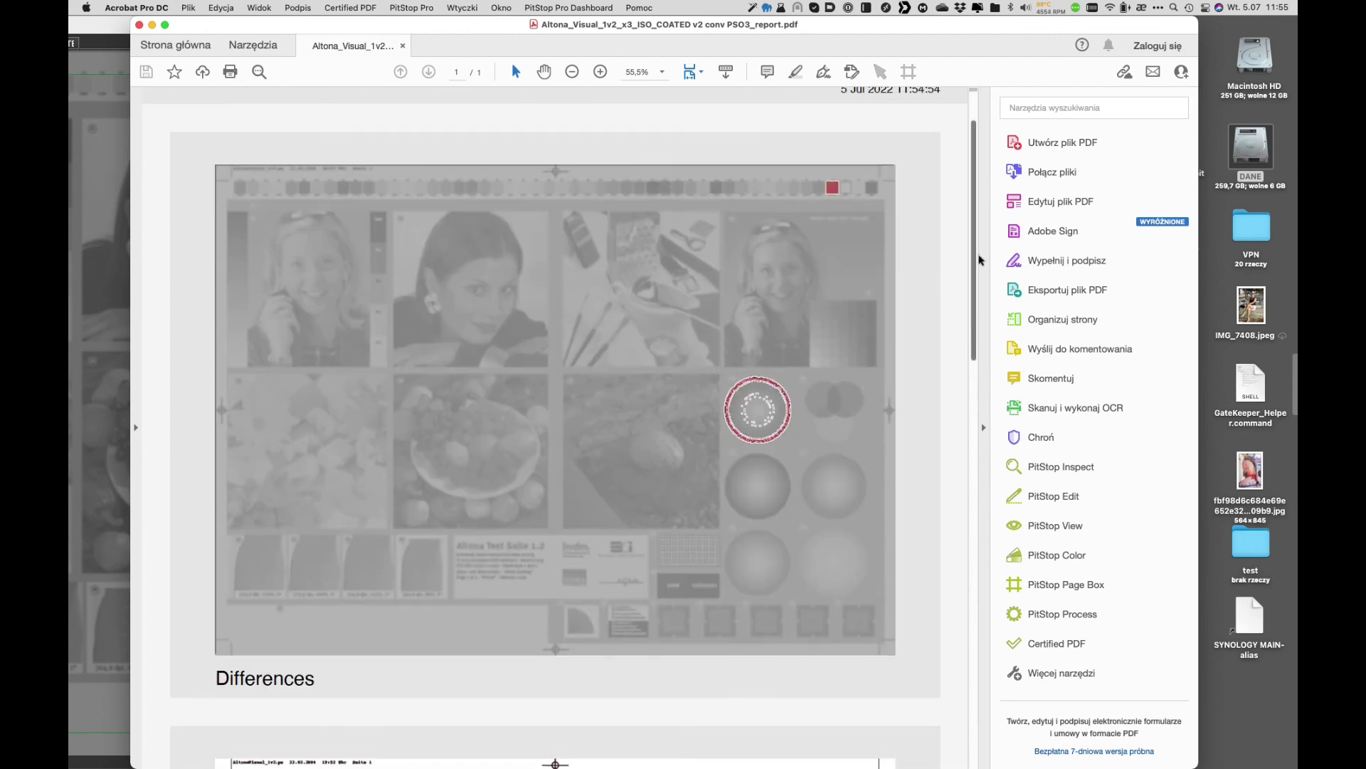
pyautogui.scroll(2, 979, 261)
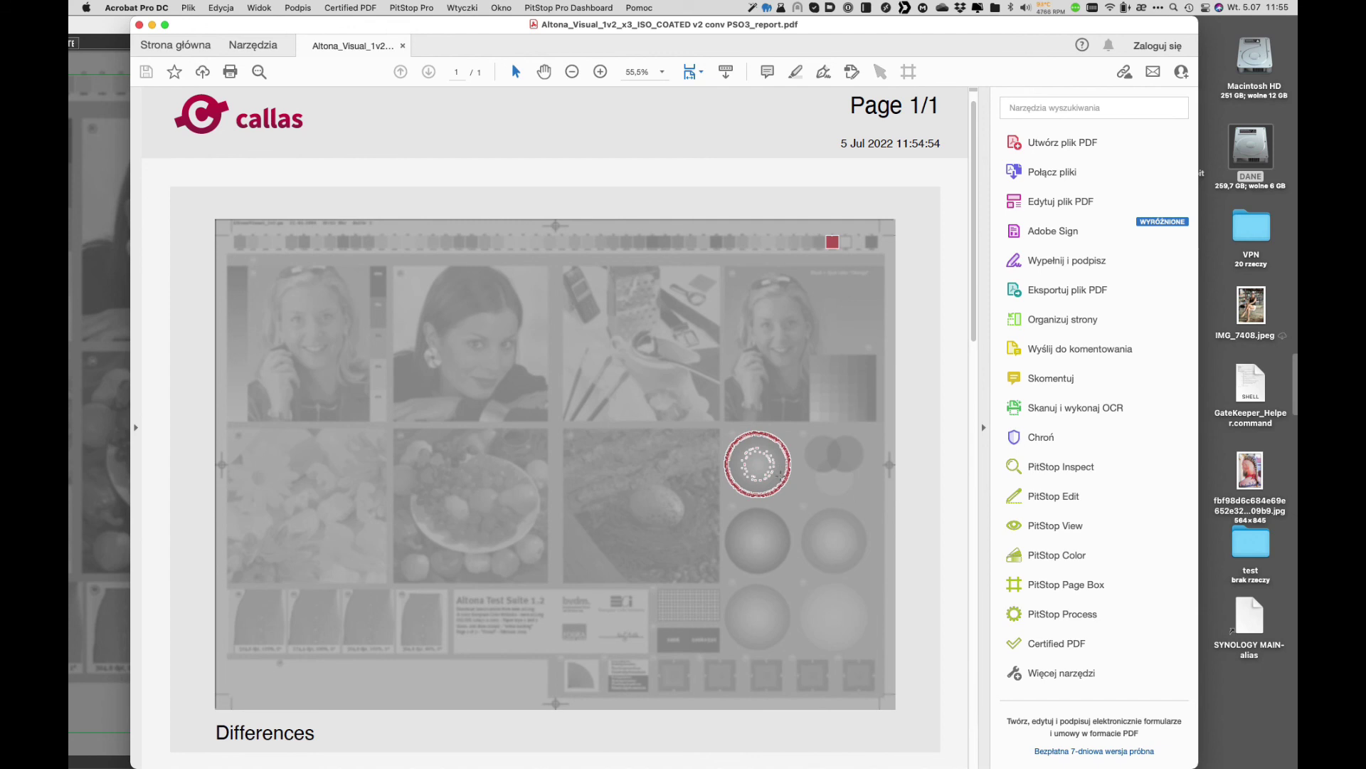
pyautogui.scroll(-10, 780, 473)
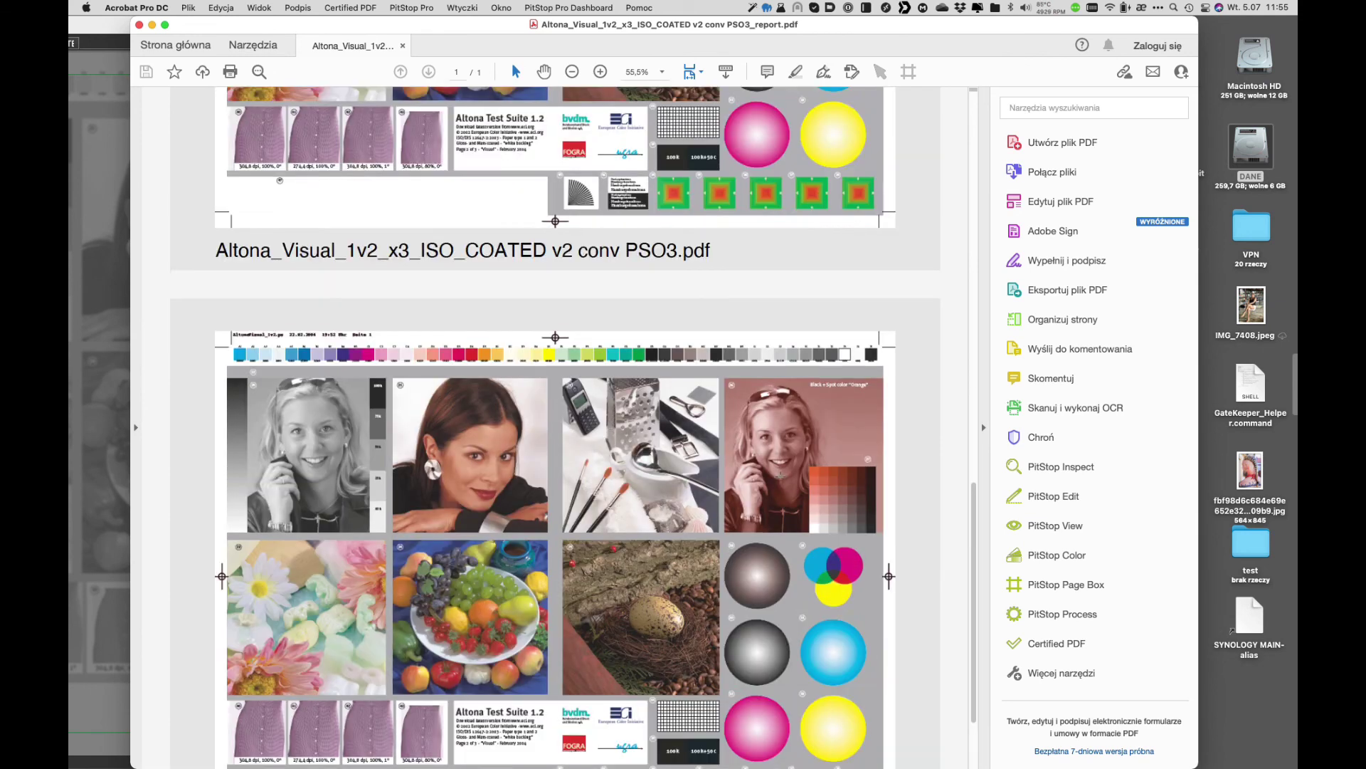
pyautogui.scroll(5, 780, 475)
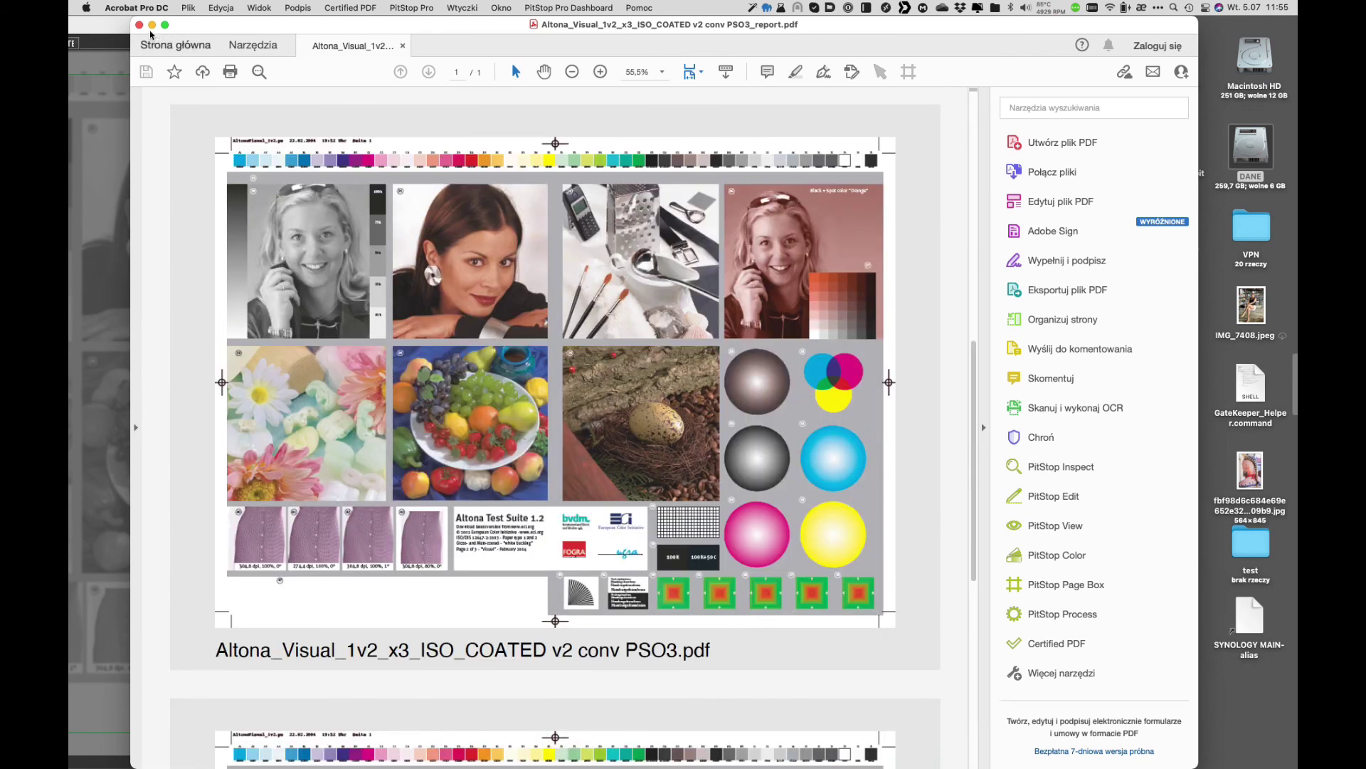
pyautogui.click(140, 25)
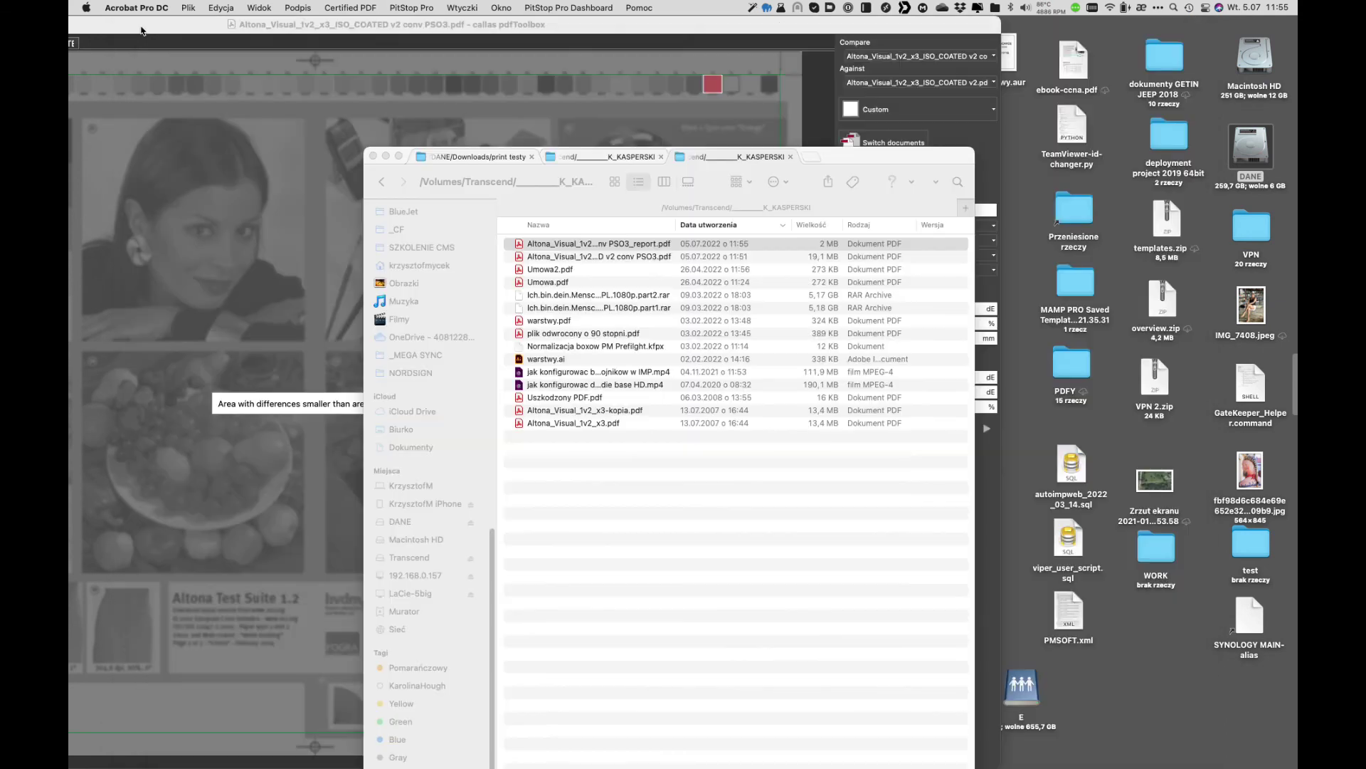
# - Switch back to callas pdfToolbox, leave the document comparison and enlarge the window showing the converted PSO3 PDF
pyautogui.click(363, 30)
pyautogui.click(941, 756)
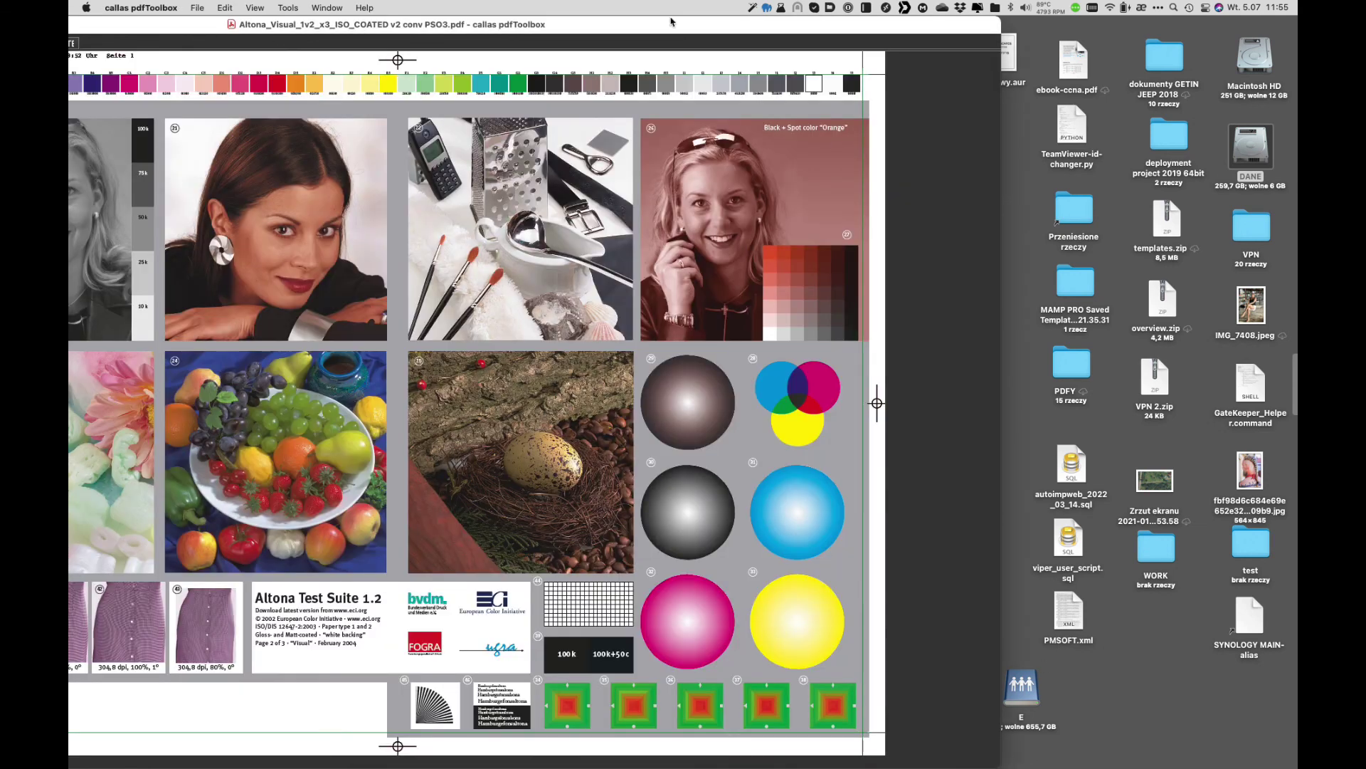
pyautogui.doubleClick(370, 24)
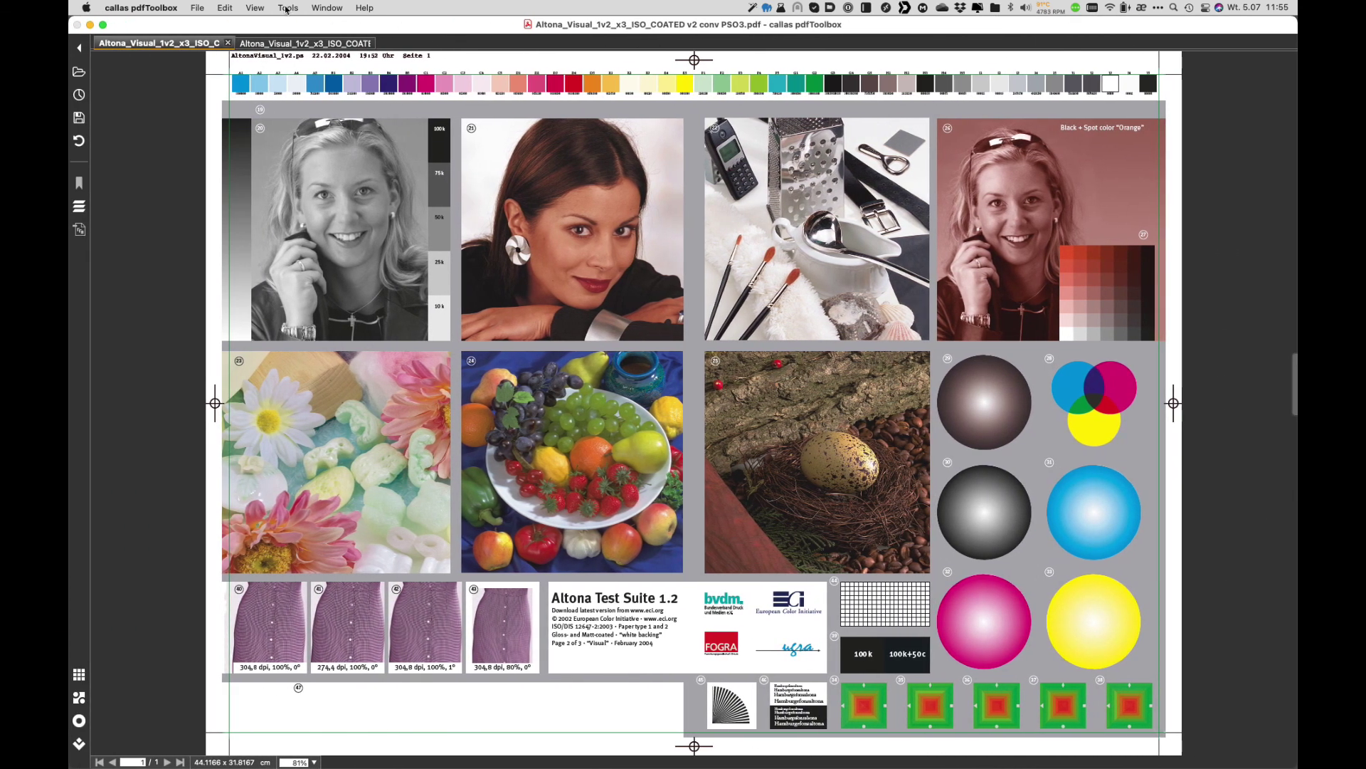
# - Start creating a new fixup in the Fixups library and filter the available fixup types by "ICC"
pyautogui.click(286, 8)
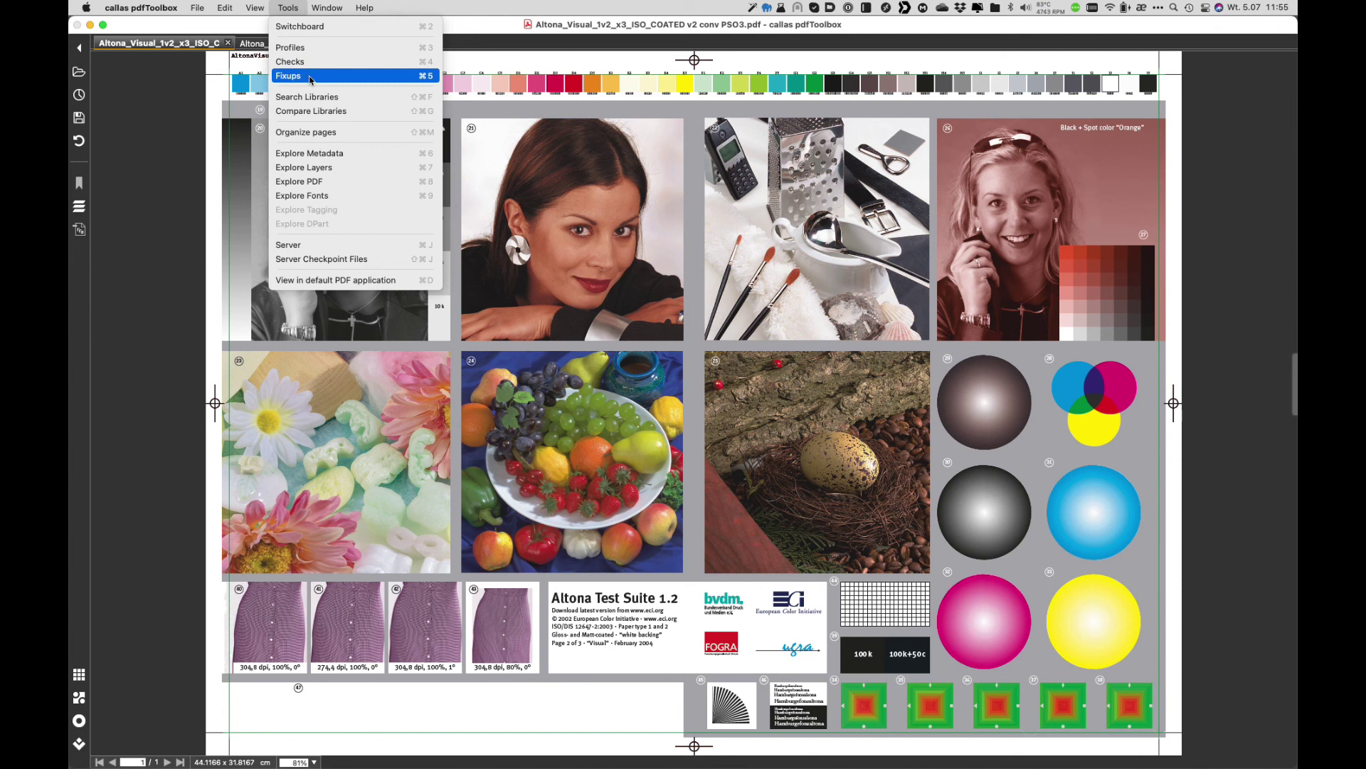
pyautogui.click(310, 77)
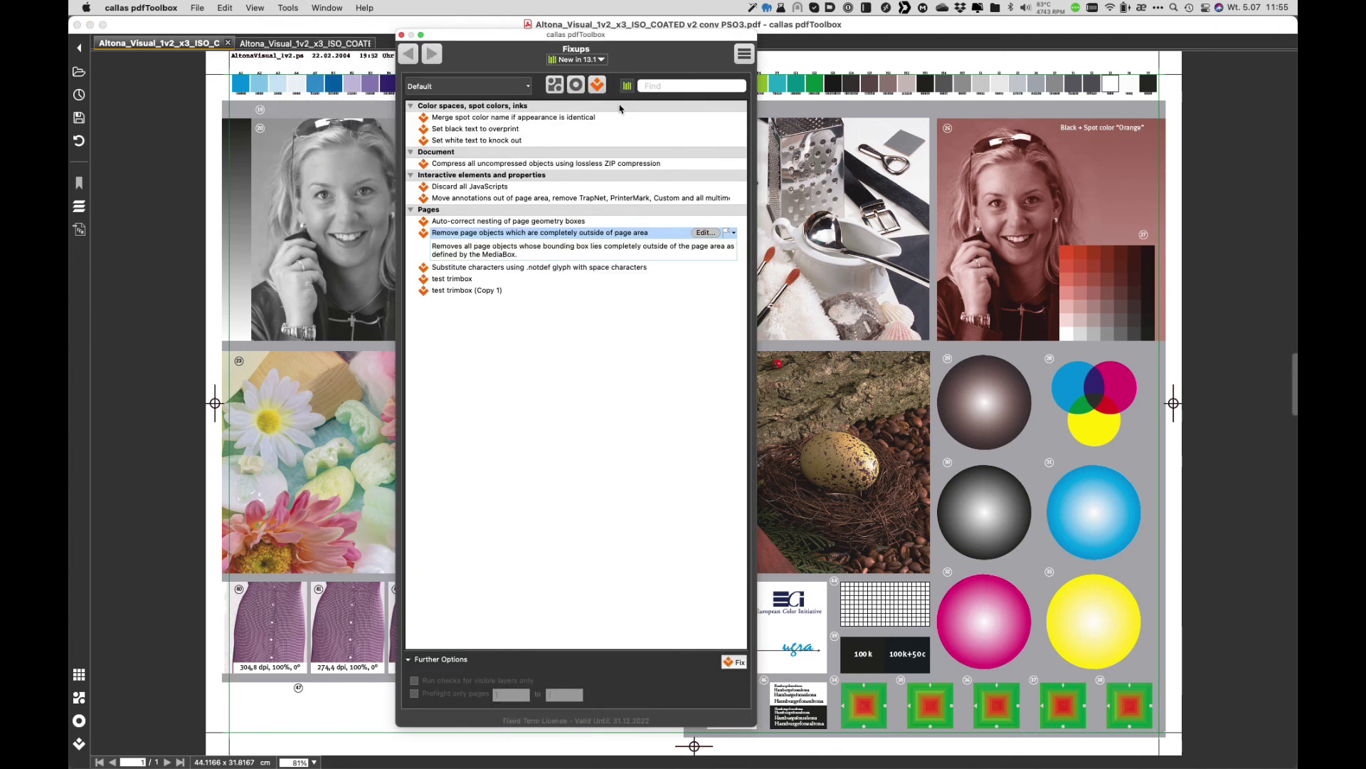
pyautogui.click(744, 54)
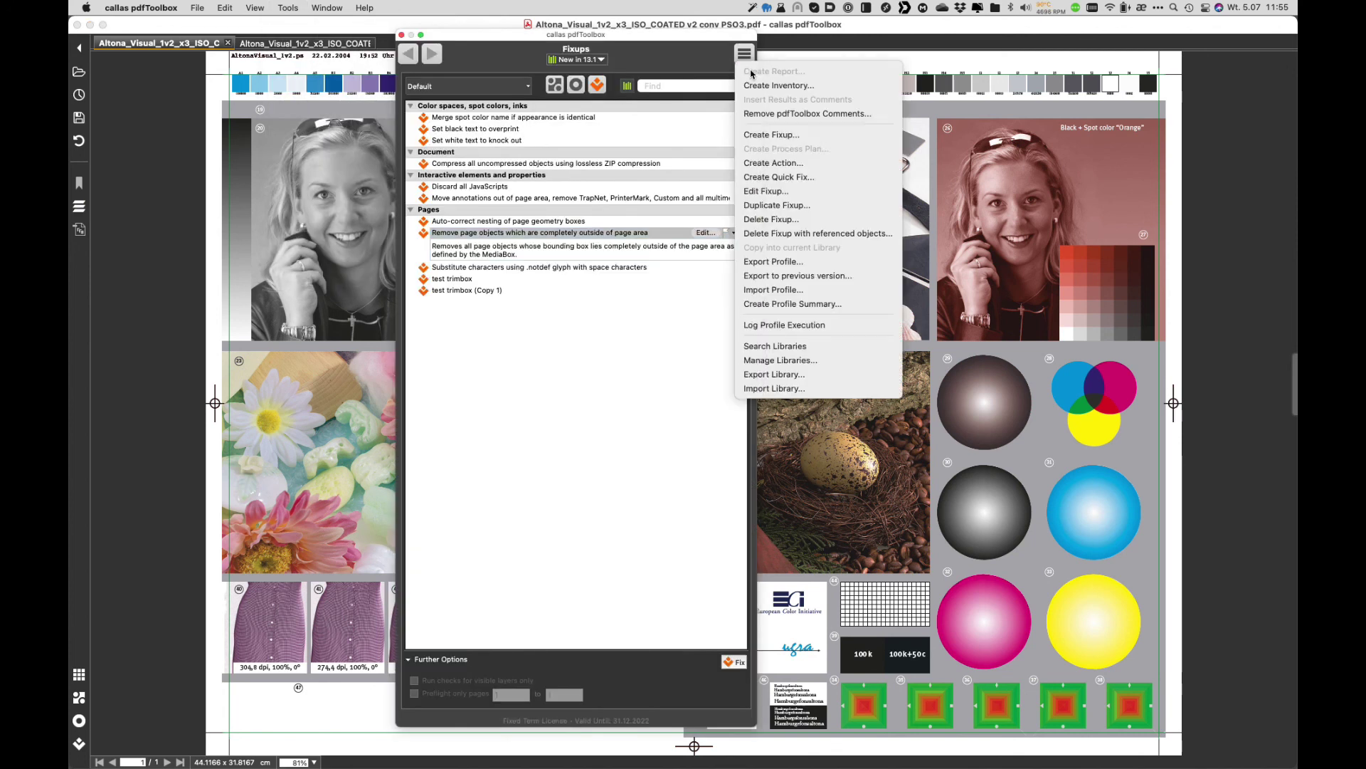
pyautogui.click(788, 136)
pyautogui.click(900, 62)
pyautogui.write('l')
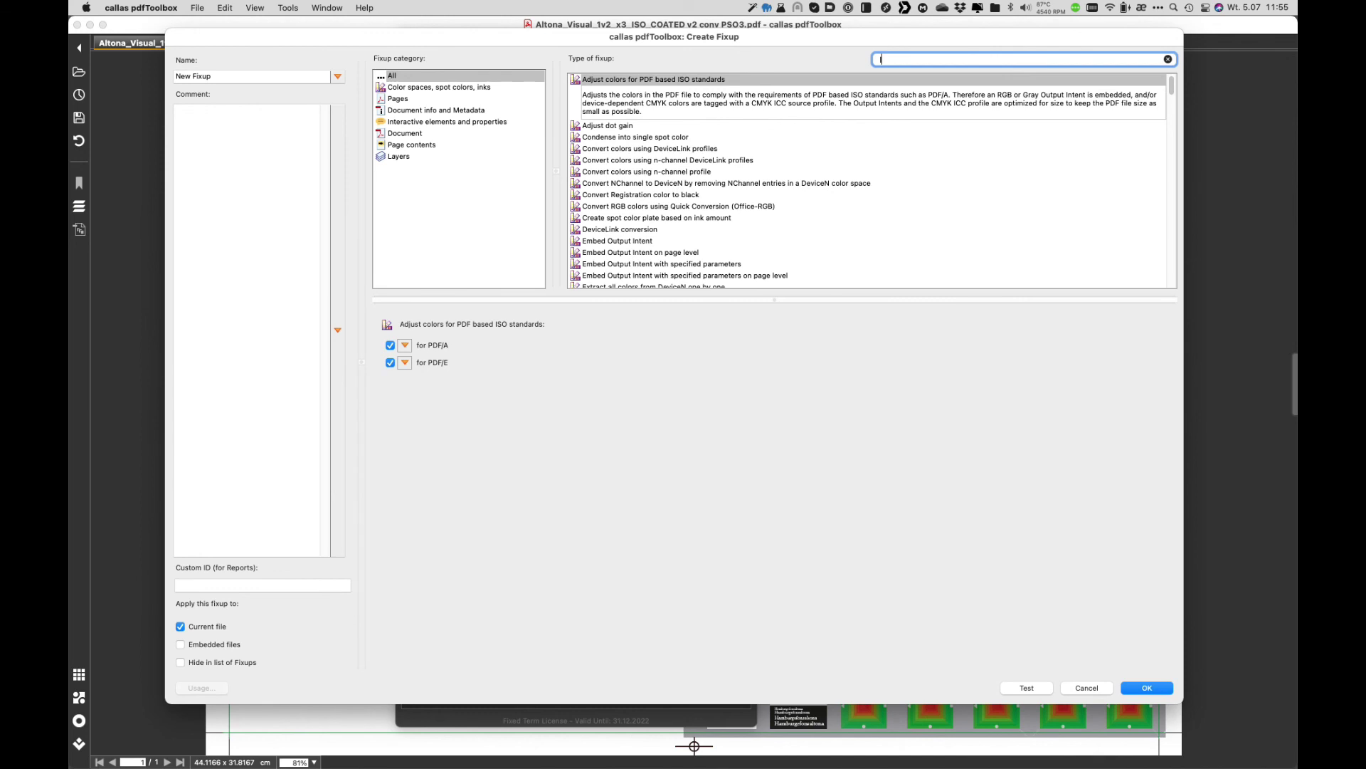
pyautogui.write('CC')
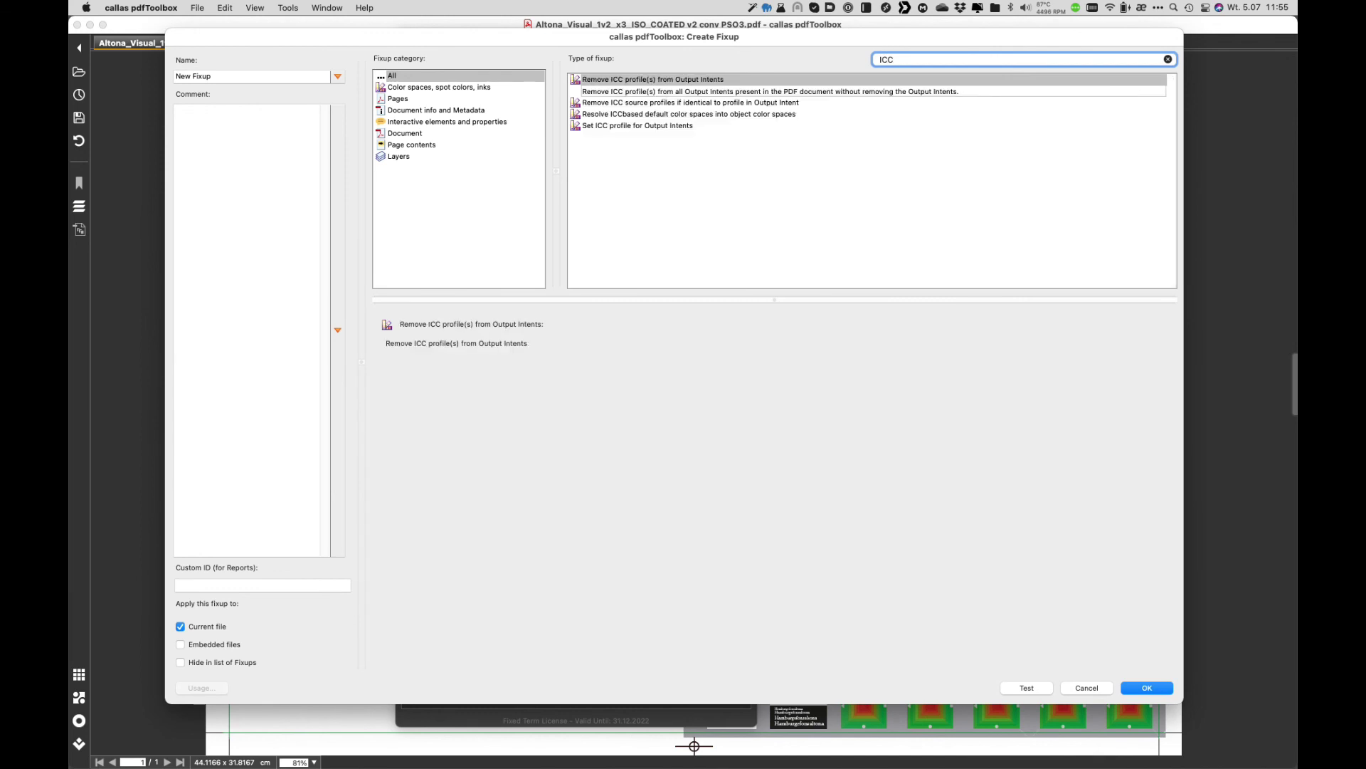